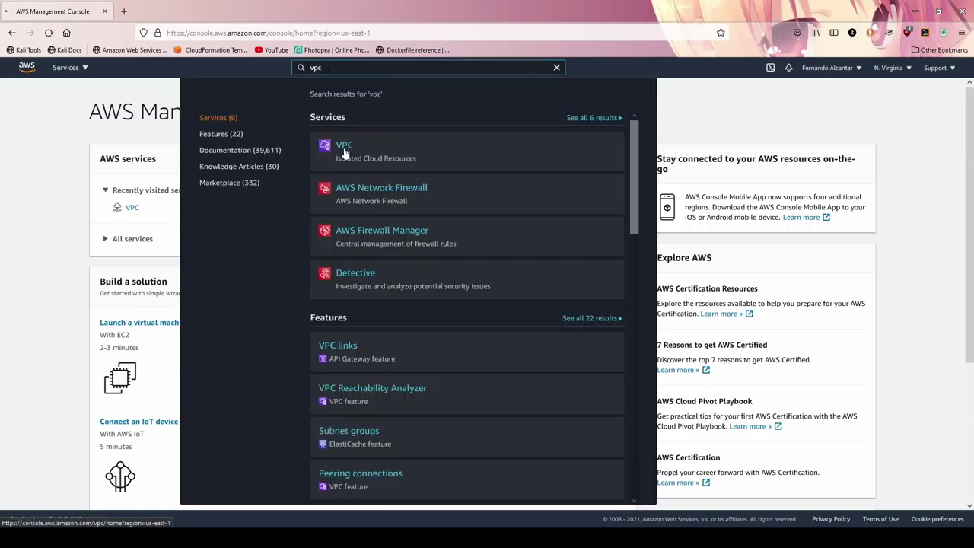
Open the VPC service and launch the VPC wizard.
left_click(403, 144)
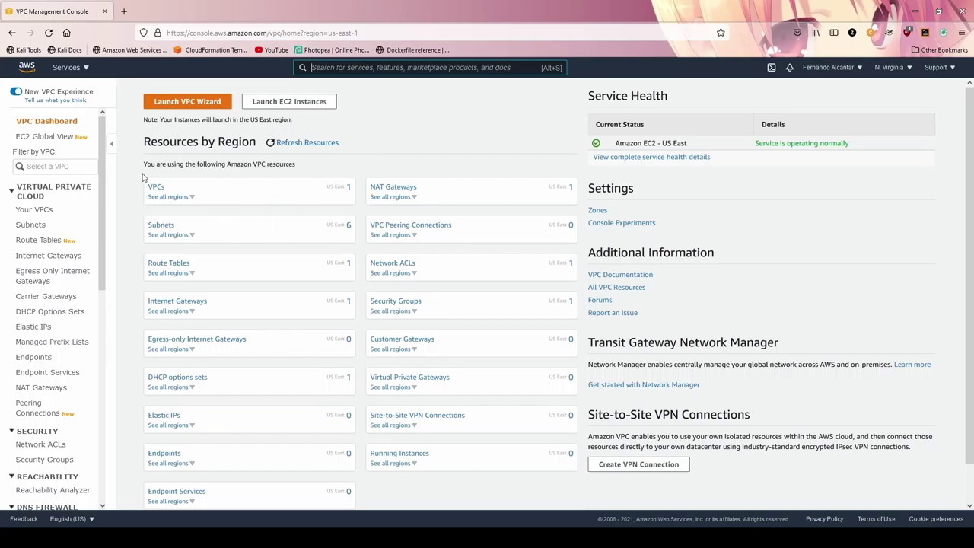
left_click(193, 198)
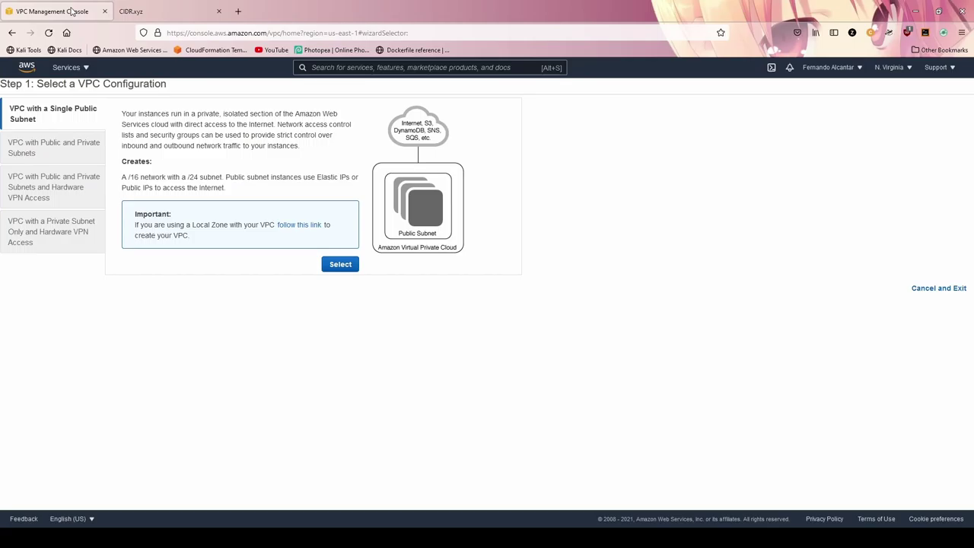
Switch to the CIDR.xyz range visualizer and set the block to 10.0.0.0/16.
left_click(131, 11)
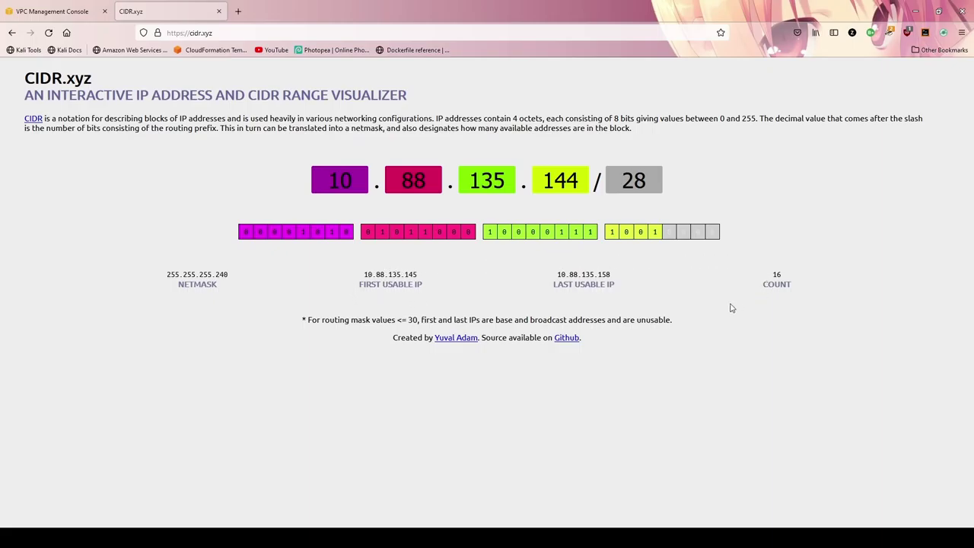
double_click(413, 181)
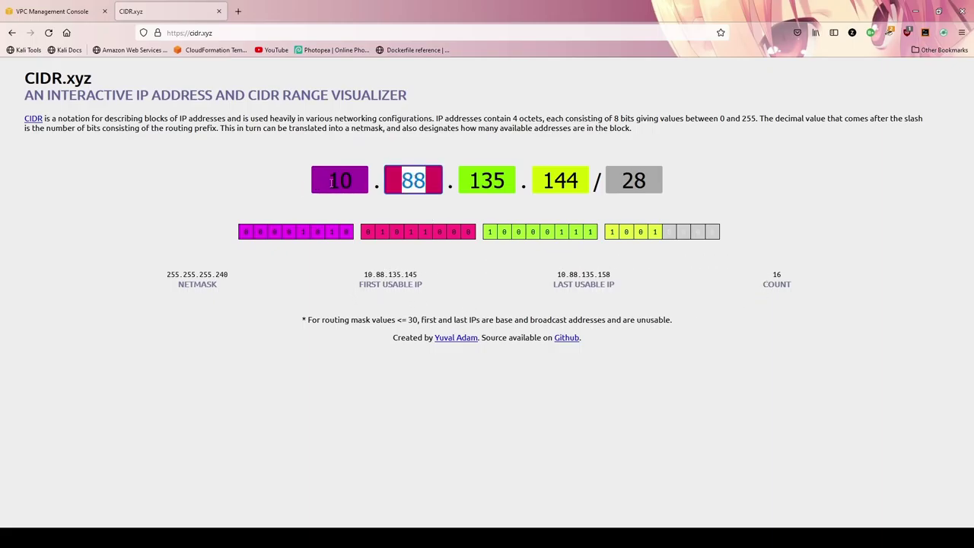
double_click(328, 183)
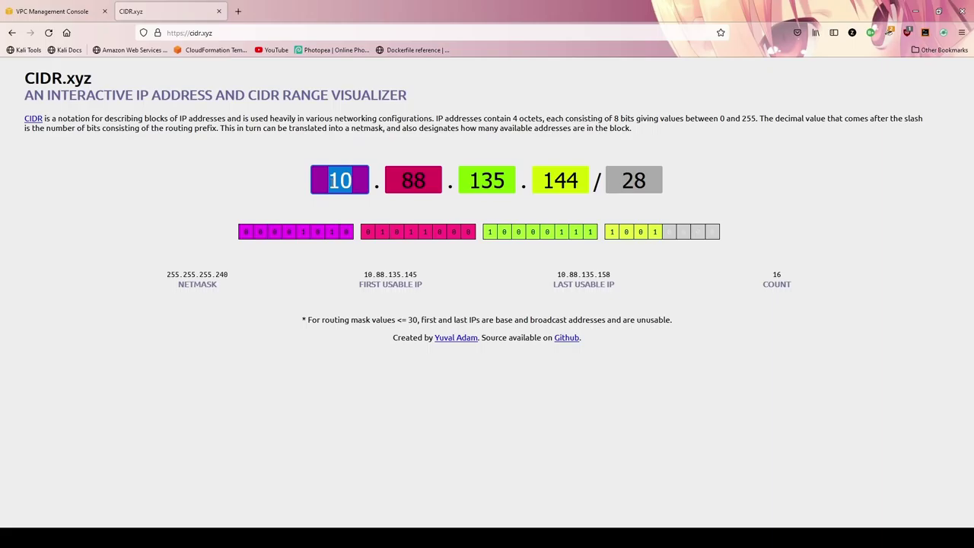
left_click(333, 181)
double_click(407, 182)
type("0")
double_click(496, 181)
type("0")
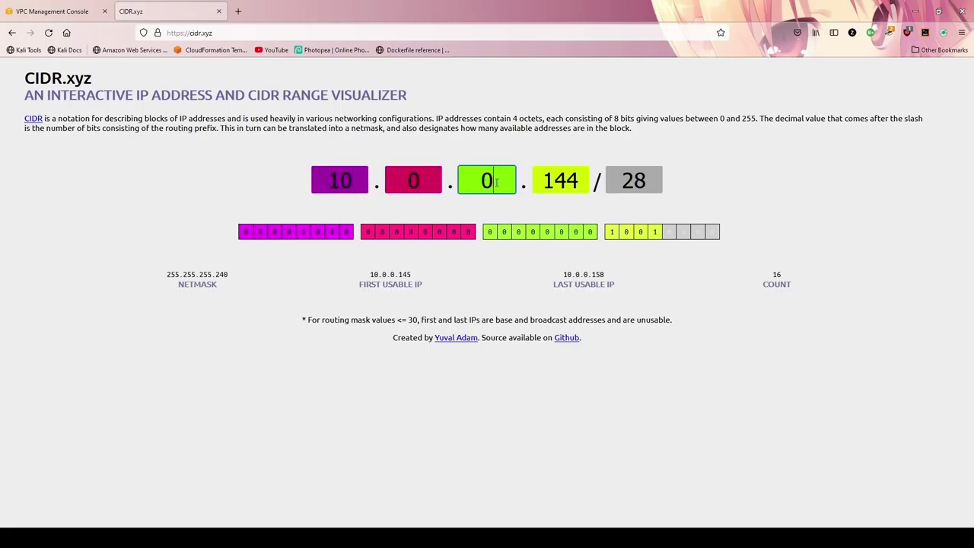
double_click(560, 183)
type("0")
double_click(624, 182)
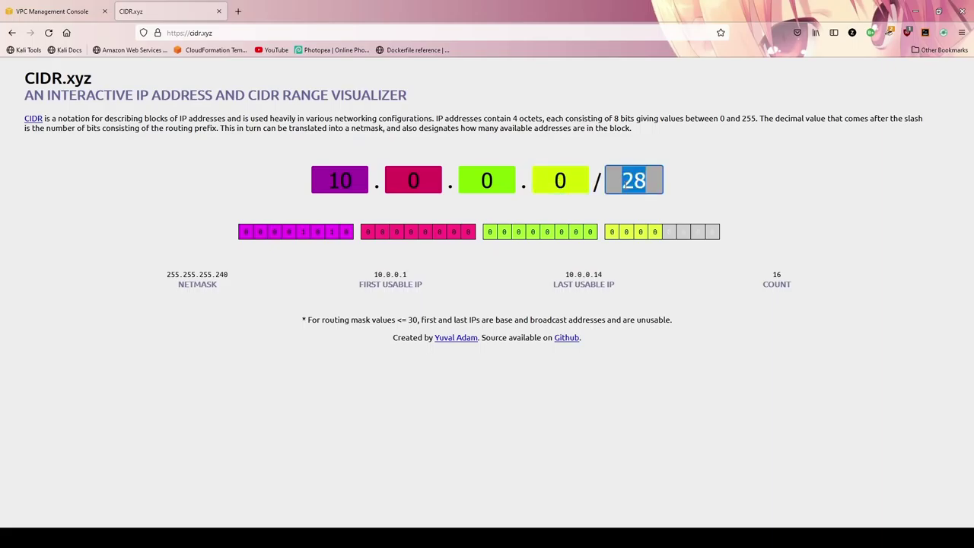
type("16")
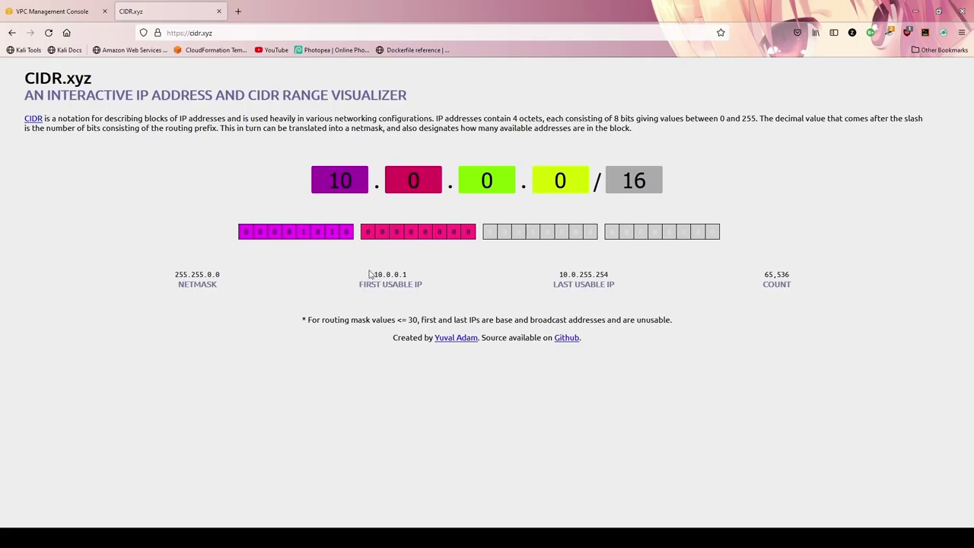
Examine the first usable IP, last usable IP and address count of the /16 block.
left_click_drag(355, 284, 435, 284)
left_click(436, 285)
left_click_drag(545, 273, 632, 292)
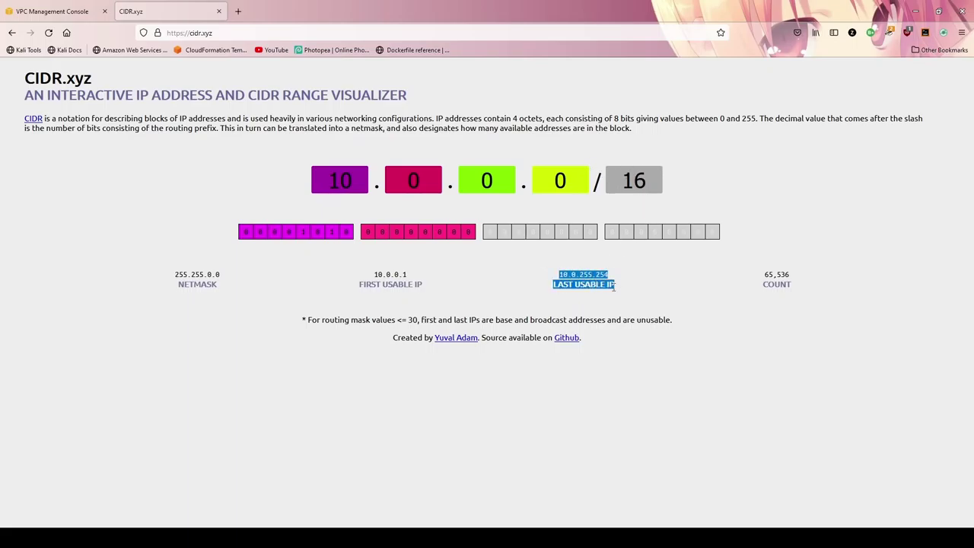
left_click_drag(805, 284, 763, 272)
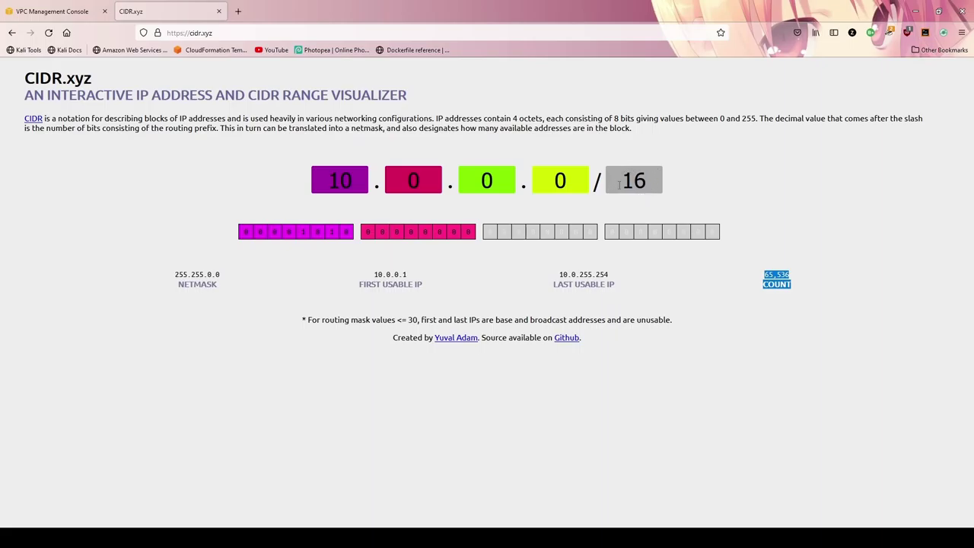
Set the prefix length to 24 and check the block's address count and usable IP range.
left_click_drag(620, 184, 653, 182)
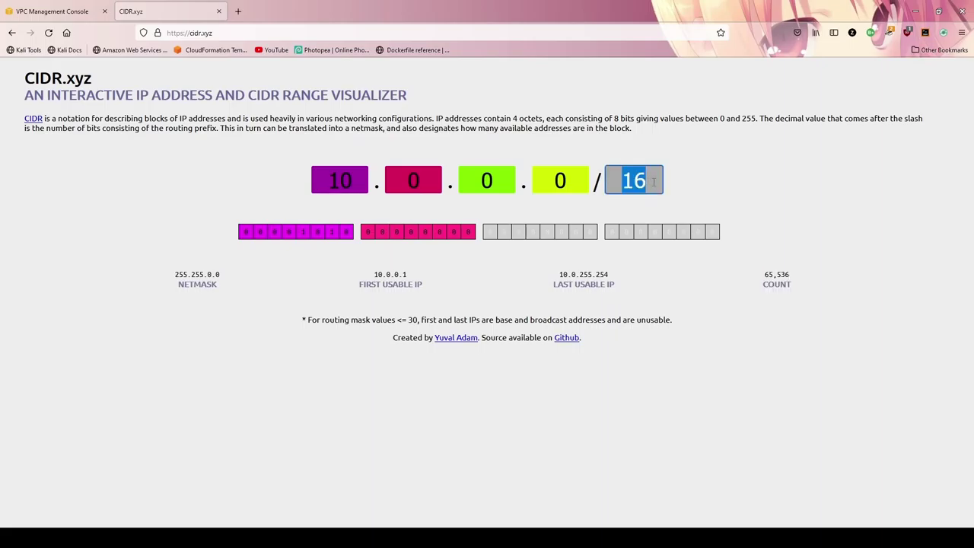
type("24")
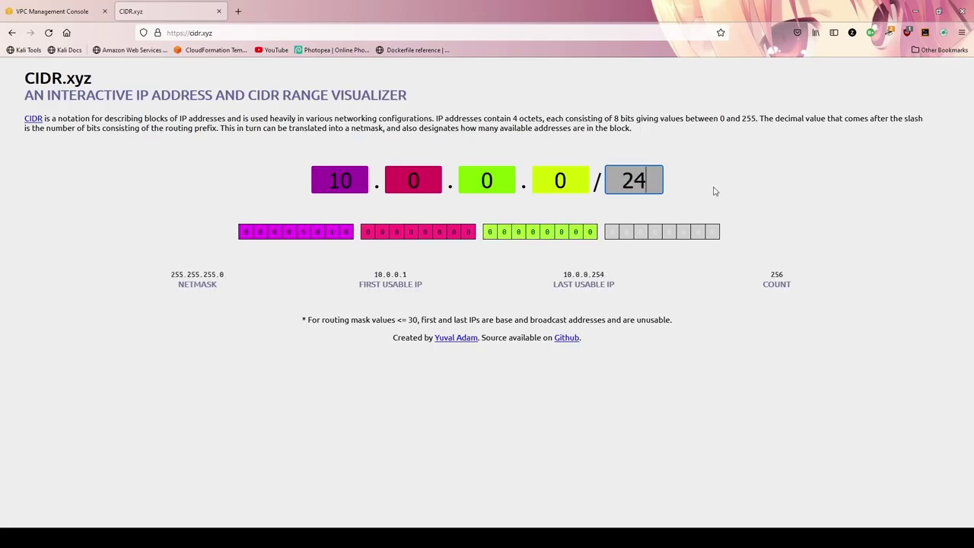
left_click_drag(766, 278, 790, 277)
left_click_drag(387, 275, 418, 275)
left_click_drag(592, 274, 639, 282)
left_click(748, 296)
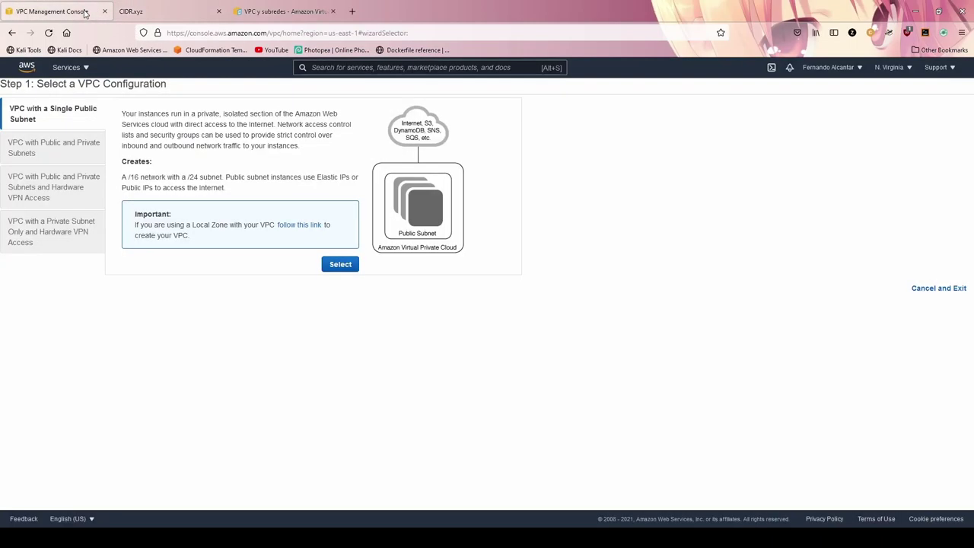
Compare the /24 subnet described for the single public subnet configuration in the VPC wizard with the address count in CIDR.xyz.
left_click(85, 12)
left_click_drag(186, 177, 220, 177)
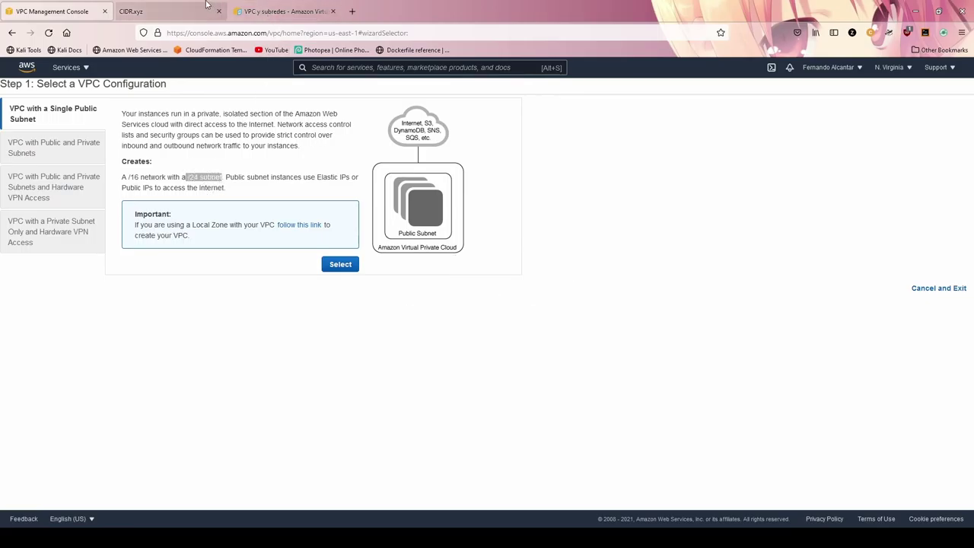
left_click(193, 11)
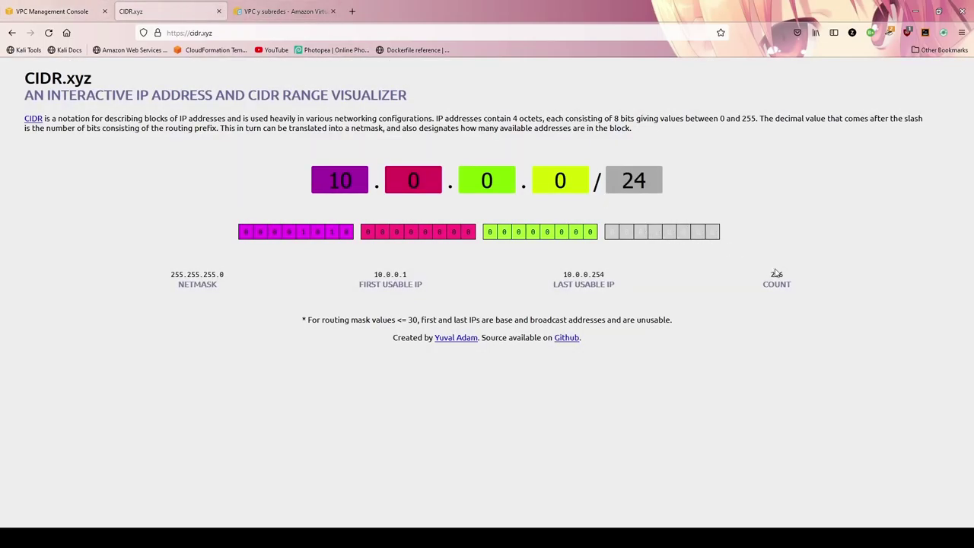
left_click_drag(768, 276, 784, 278)
Read the list of five reserved IP addresses for a 10.0.0.0/24 subnet in the AWS VPC and subnets guide.
left_click(281, 10)
scroll(461, 327, "down", 6)
scroll(435, 355, "down", 15)
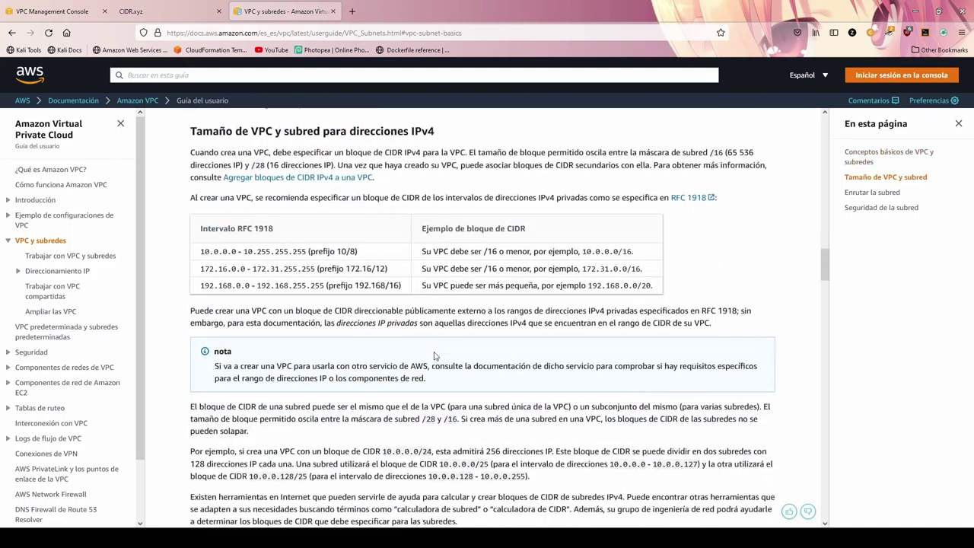
scroll(433, 355, "down", 5)
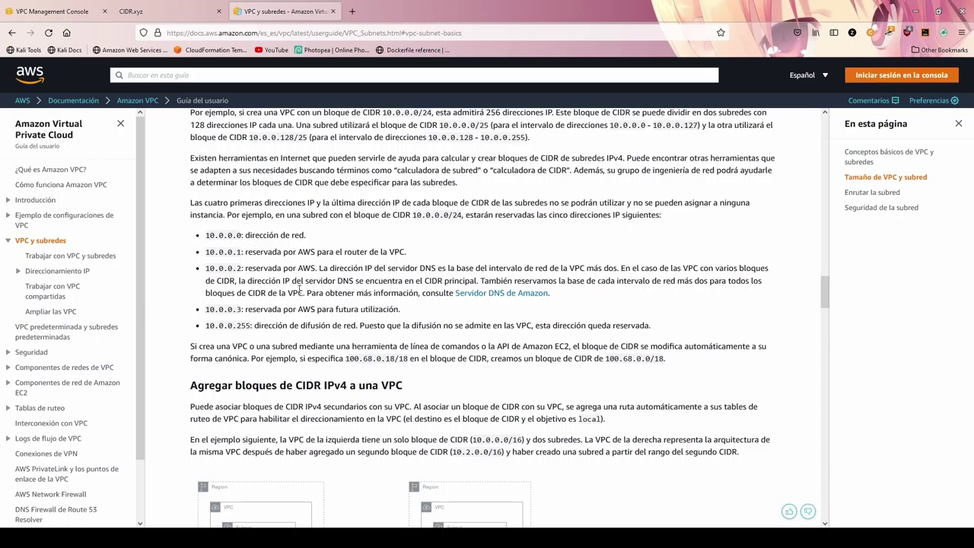
left_click_drag(653, 326, 176, 239)
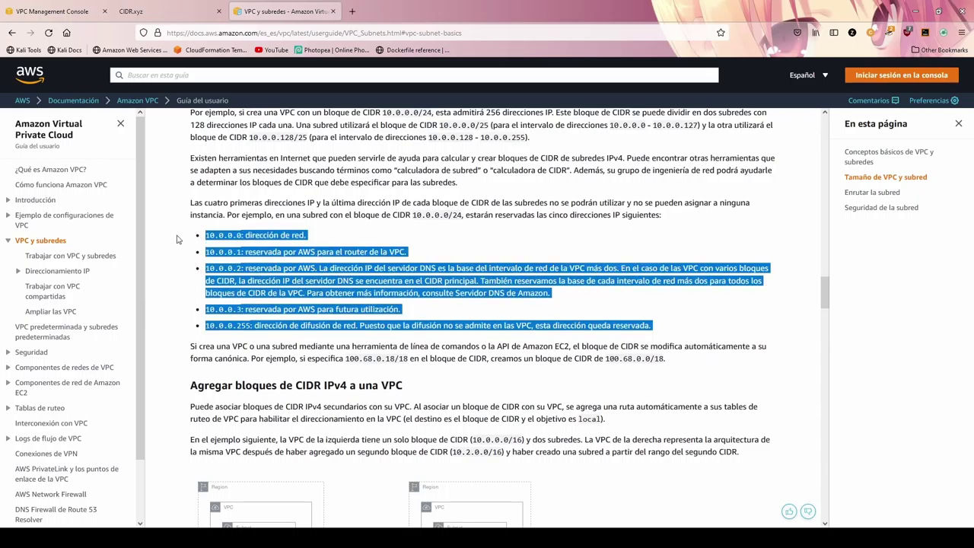
left_click(357, 235)
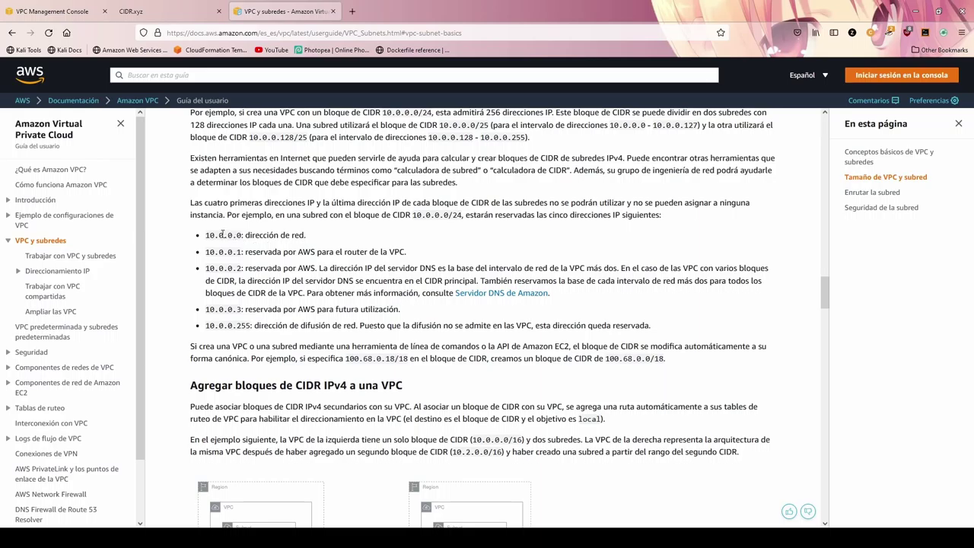
left_click_drag(232, 236, 242, 236)
left_click_drag(236, 325, 248, 327)
Review the hardware VPN configurations in the VPC wizard and continue with VPC with Public and Private Subnets.
key("ctrl+Tab")
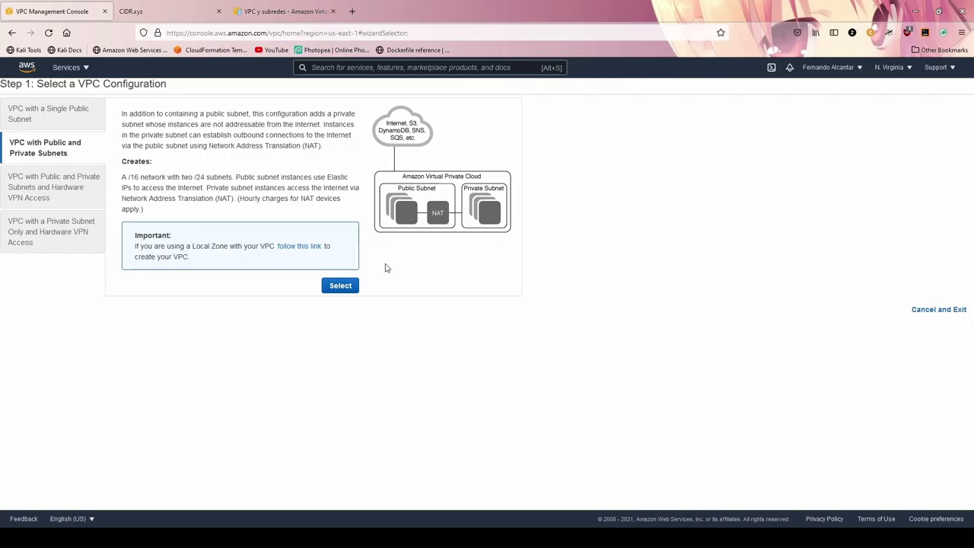
left_click(49, 187)
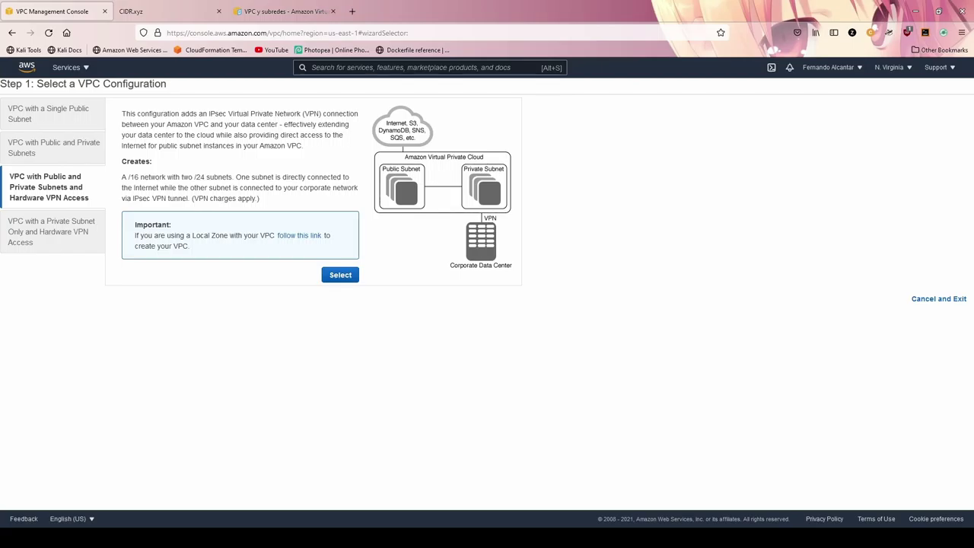
left_click(51, 242)
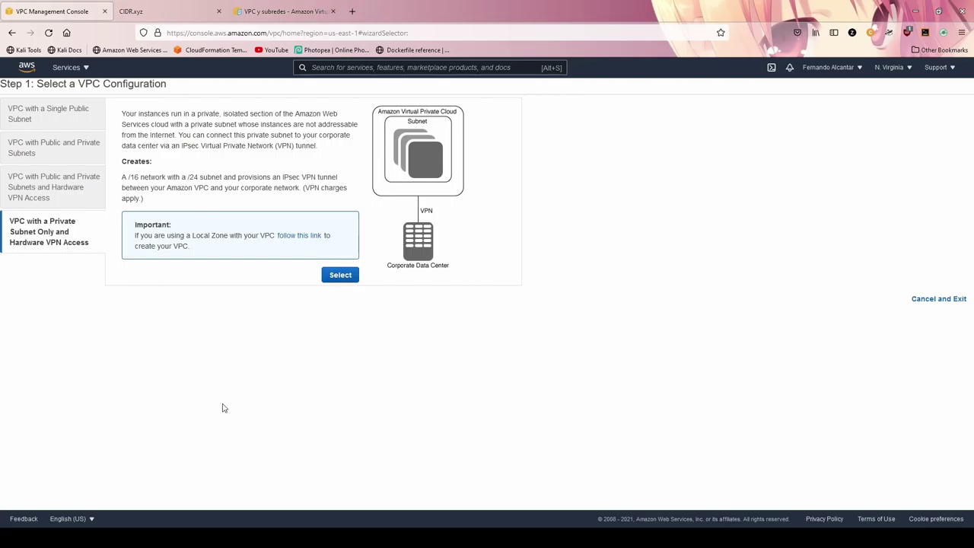
left_click(69, 150)
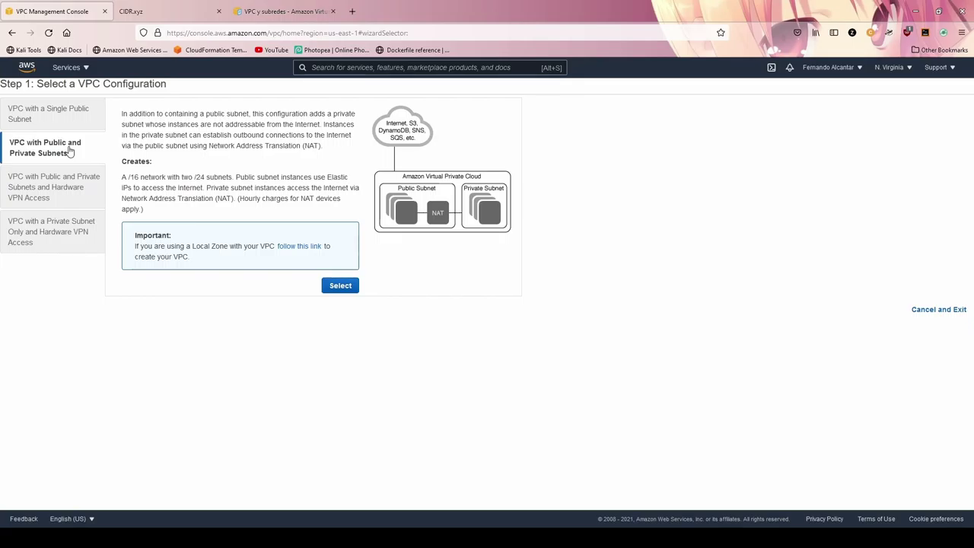
left_click(340, 286)
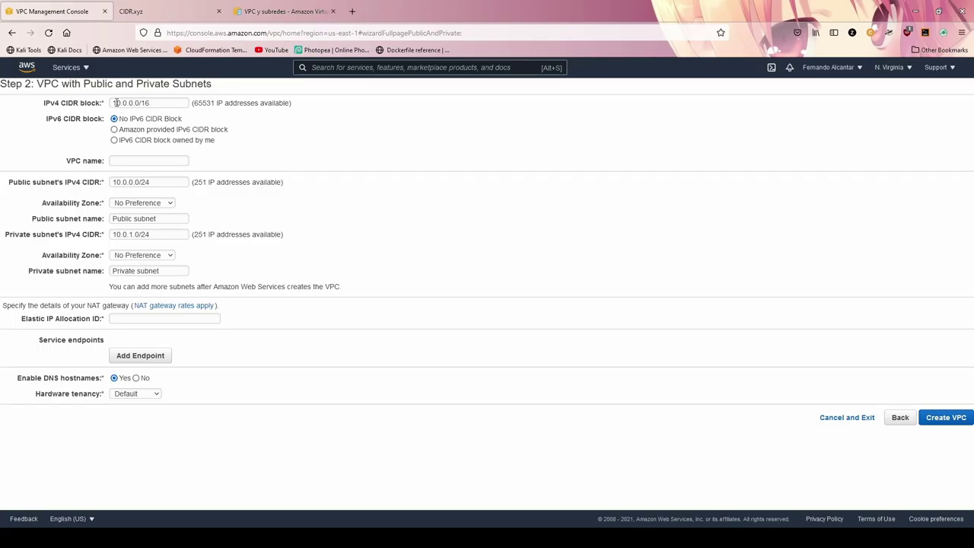
Check the VPC's IPv4 CIDR block and name the VPC vpc-fernandoing.
left_click_drag(157, 103, 95, 103)
left_click(156, 104)
left_click_drag(156, 102, 100, 105)
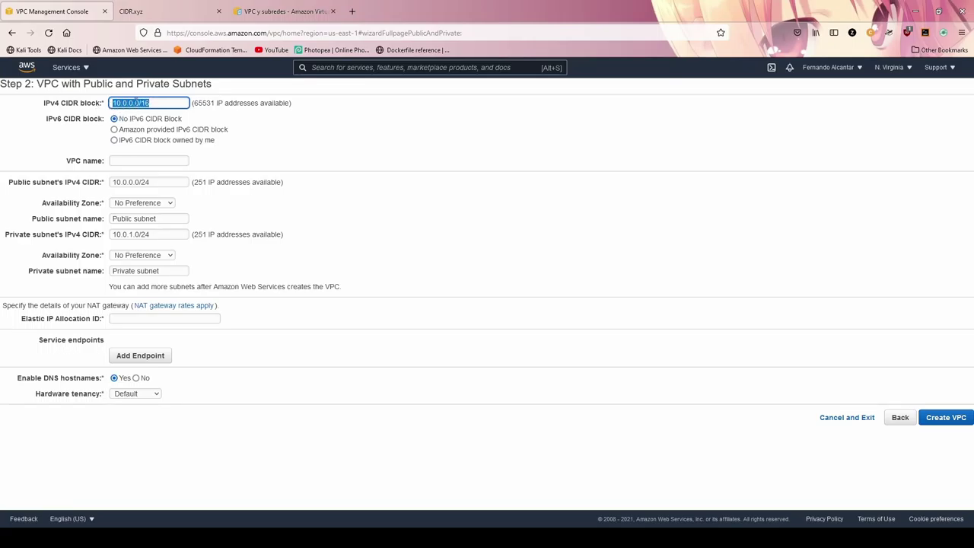
left_click(153, 104)
left_click(141, 160)
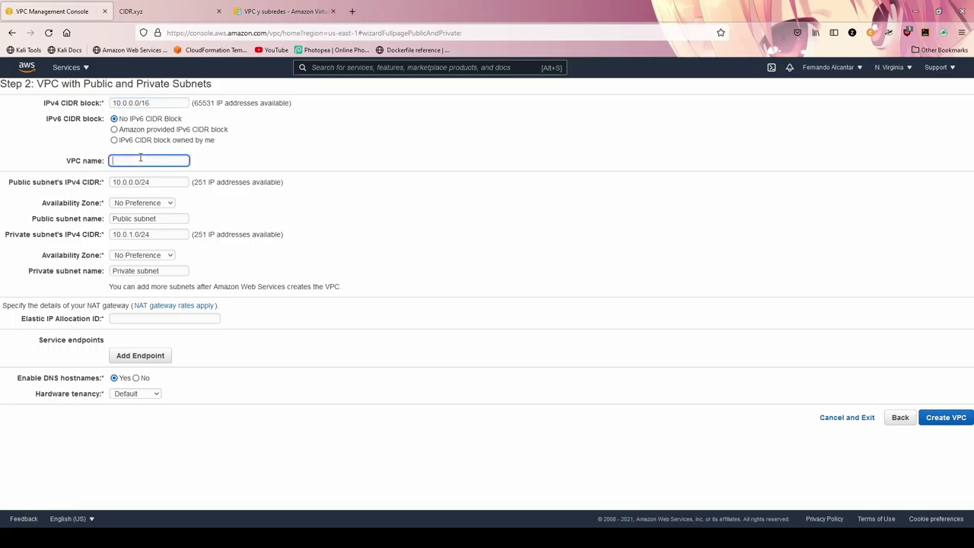
type("vpc-fernandoing")
left_click(185, 153)
Check the public subnet's last usable IP in CIDR.xyz and set the public subnet's availability zone to us-east-1a.
left_click_drag(195, 182, 206, 182)
left_click(210, 183)
left_click(172, 15)
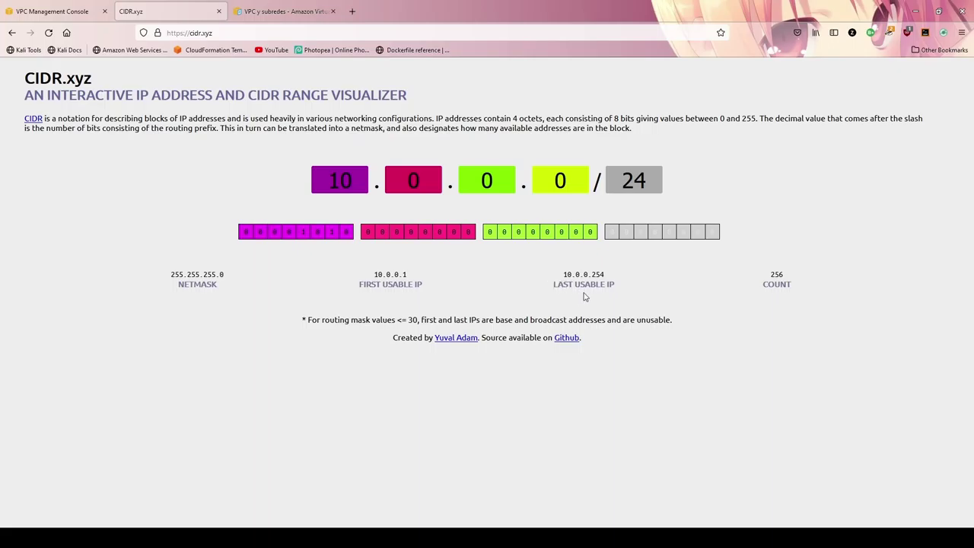
left_click_drag(563, 274, 605, 275)
key("ctrl+Page_Up")
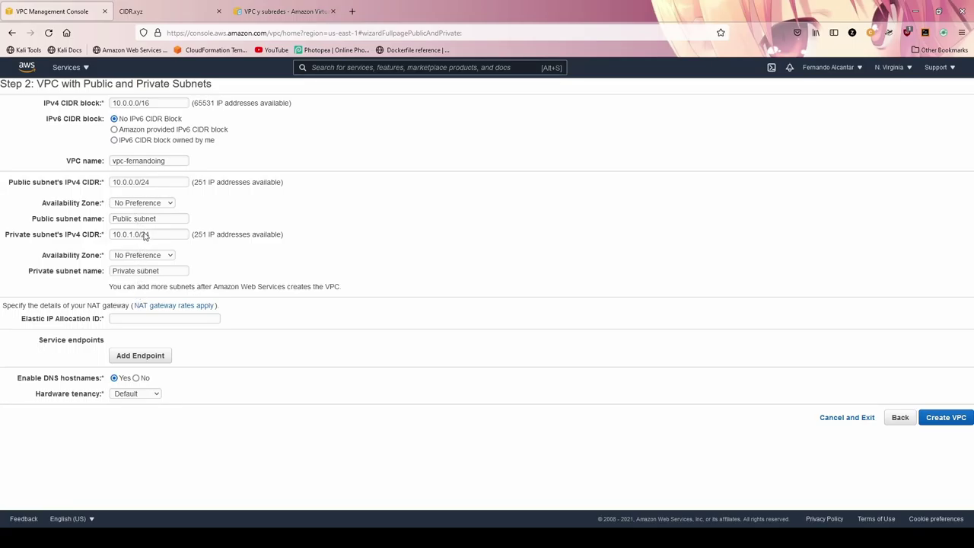
key("Down")
Set the third octet to 1 in CIDR.xyz and compare the address count with the private subnet's available addresses in the wizard.
left_click(140, 12)
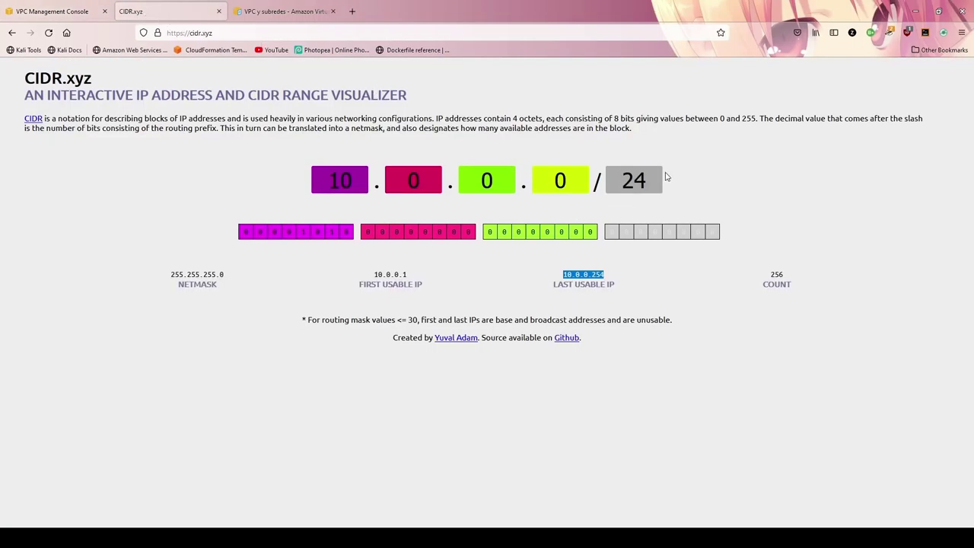
left_click(498, 180)
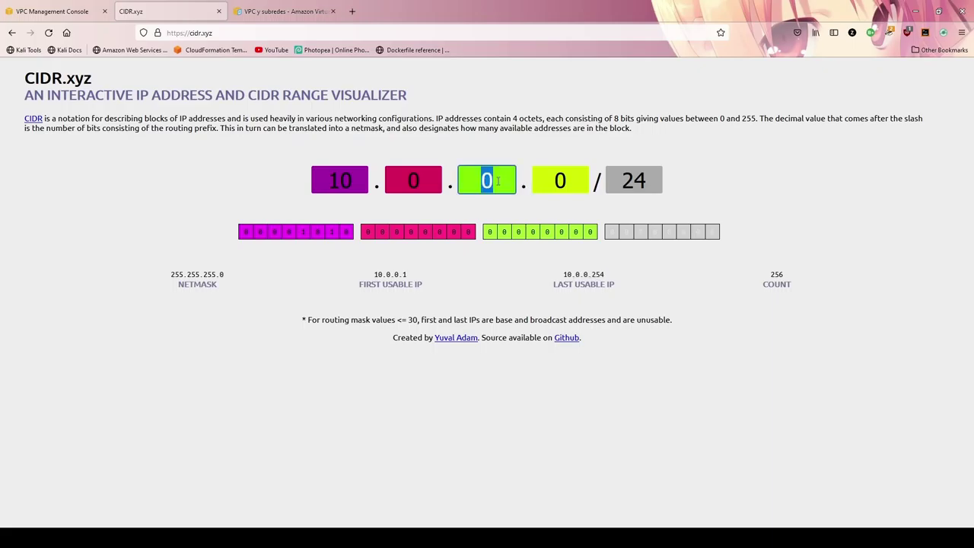
type("1")
left_click(499, 283)
left_click_drag(768, 274, 793, 270)
left_click(68, 18)
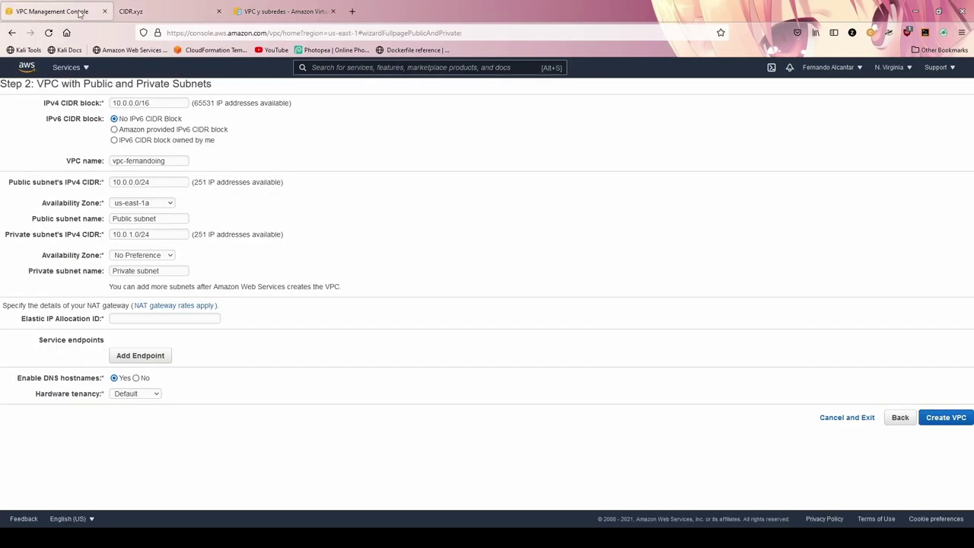
left_click_drag(194, 236, 207, 236)
Increase the third octet by one in CIDR.xyz to view the following /24 block.
left_click(152, 10)
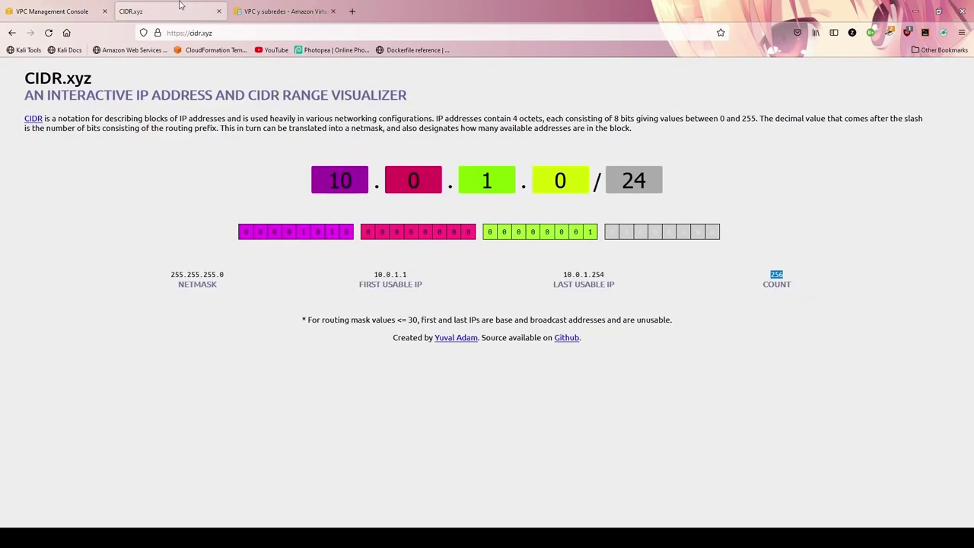
left_click(493, 179)
key("Up")
left_click(488, 276)
Set the private subnet's availability zone to us-east-1a in the VPC wizard.
left_click(52, 12)
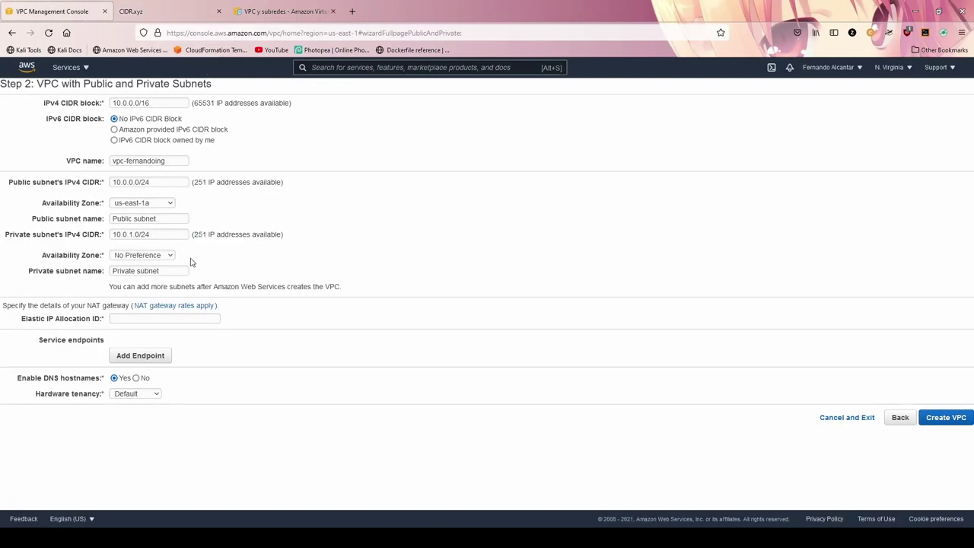
left_click(147, 300)
left_click(160, 262)
left_click(150, 286)
Review the NAT gateway section and open the list of available Elastic IP allocation IDs.
left_click(122, 319)
left_click(12, 305)
left_click_drag(12, 305, 131, 305)
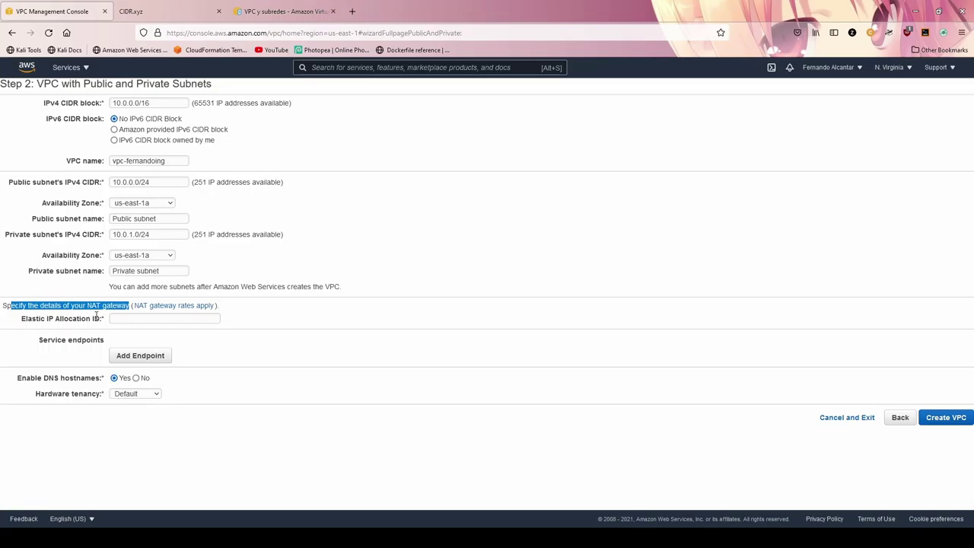
left_click(142, 318)
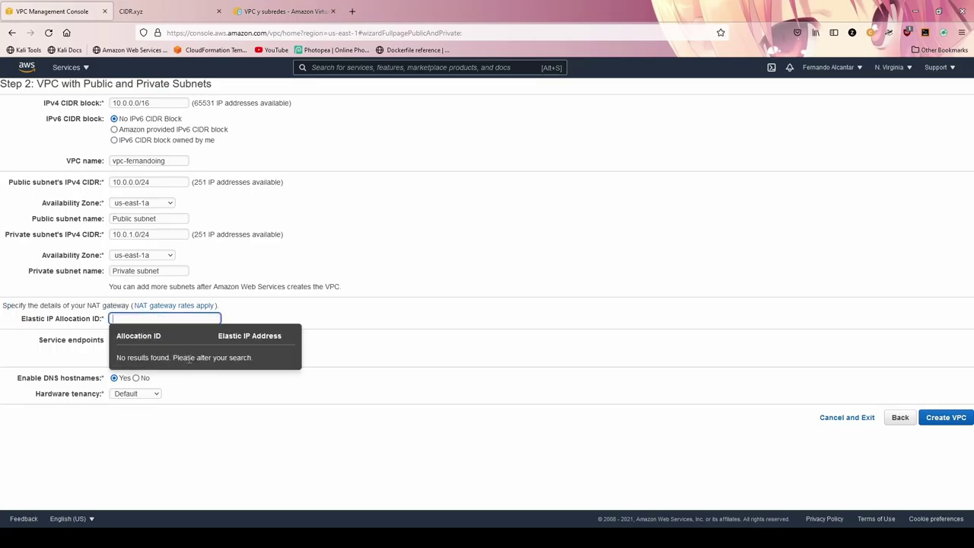
In a duplicate console tab, exit the wizard and allocate an Elastic IP address from Amazon's IPv4 pool in us-east-1.
left_click(305, 303)
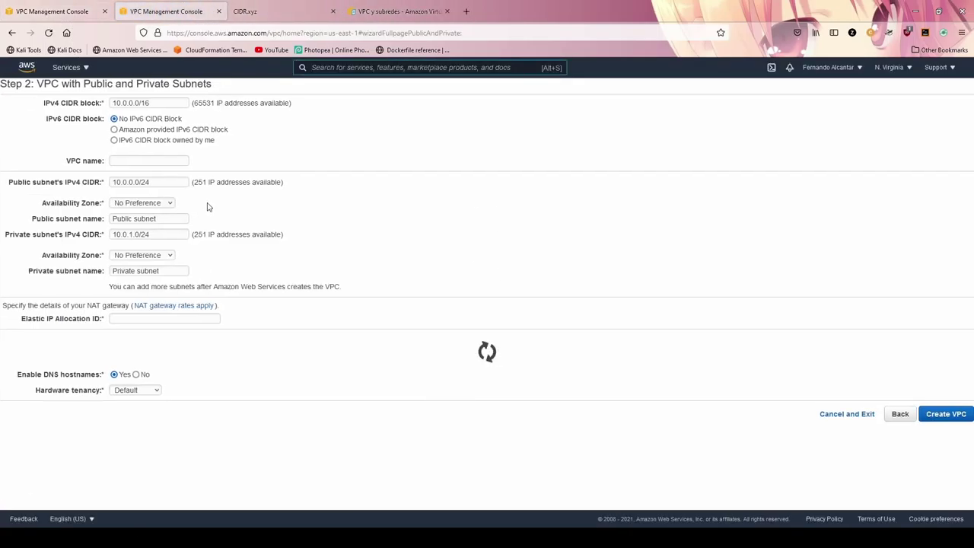
left_click(827, 416)
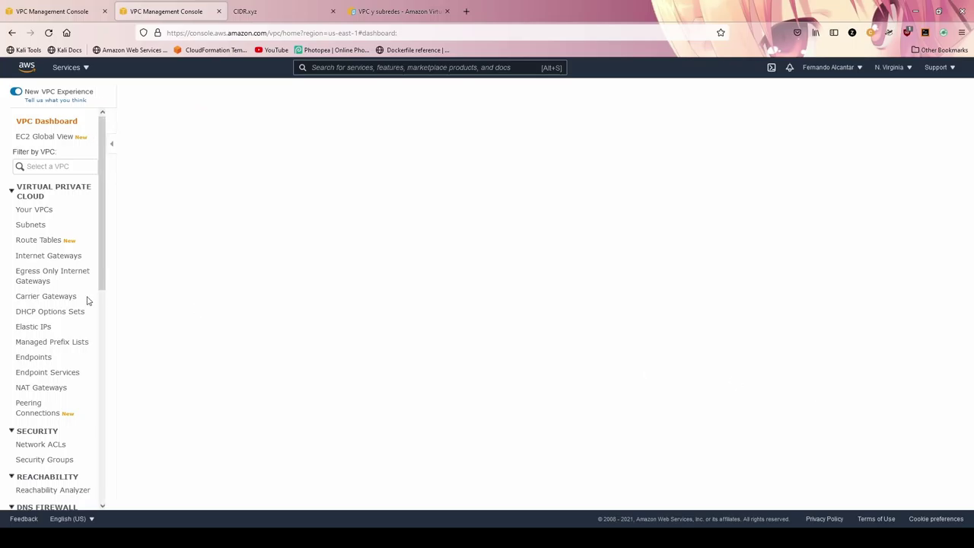
left_click(28, 330)
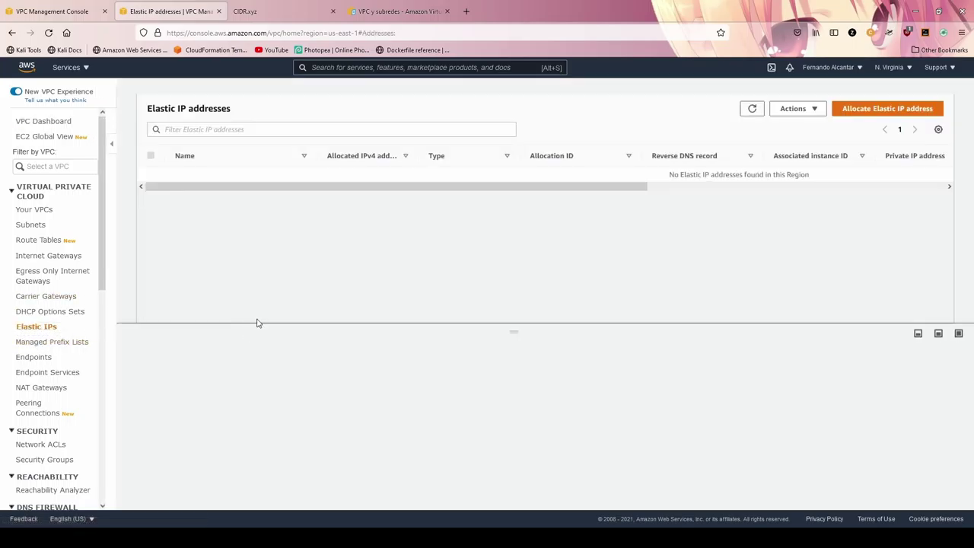
left_click(877, 111)
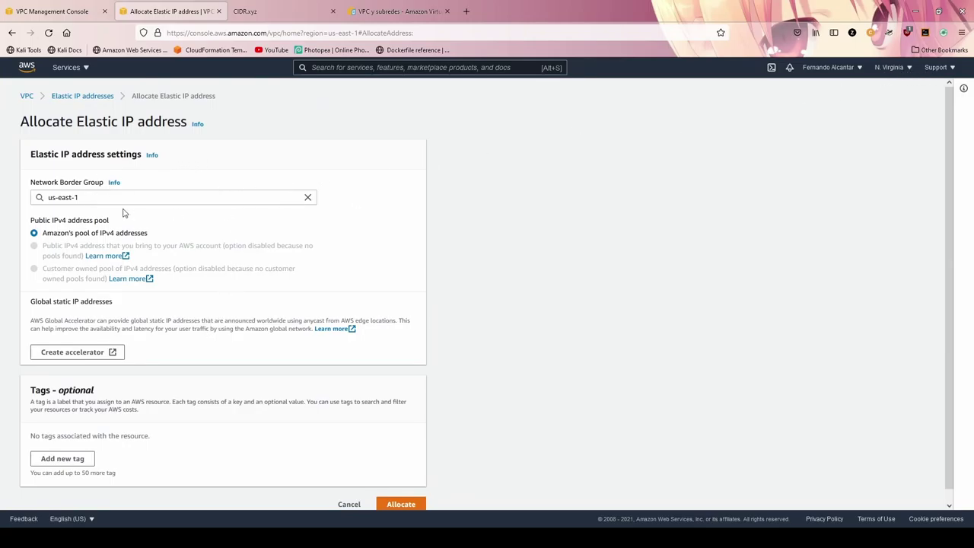
scroll(205, 395, "down", 1)
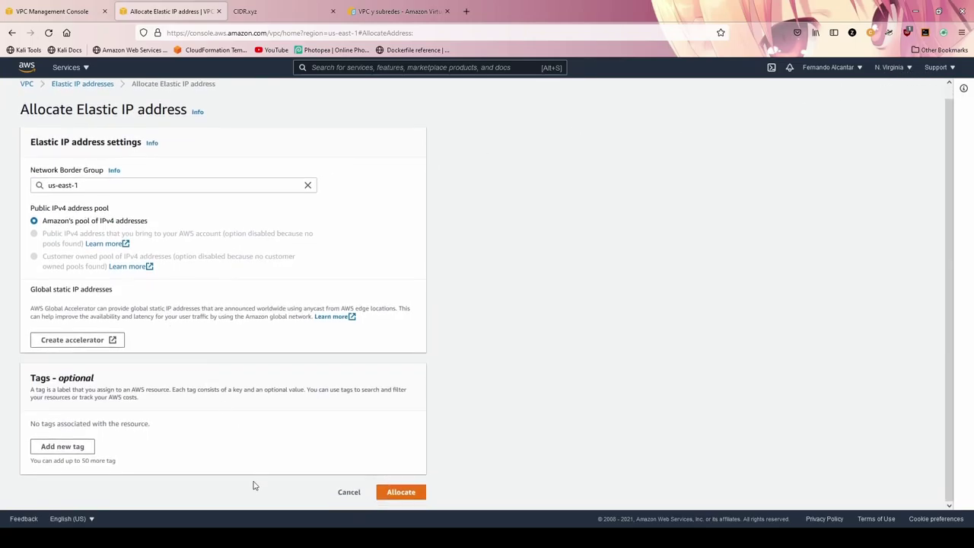
left_click(411, 492)
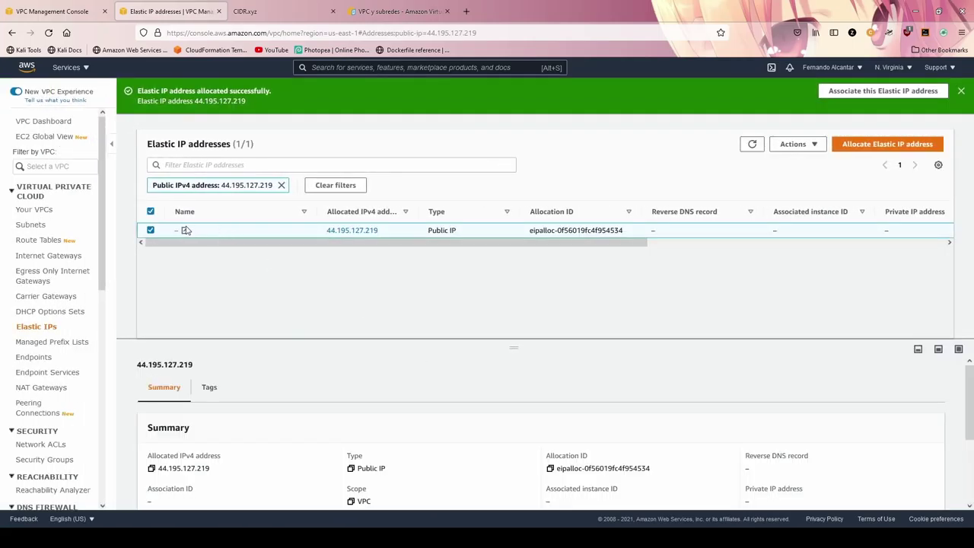
Name the newly allocated Elastic IP address EIP-NatGateway.
left_click(185, 231)
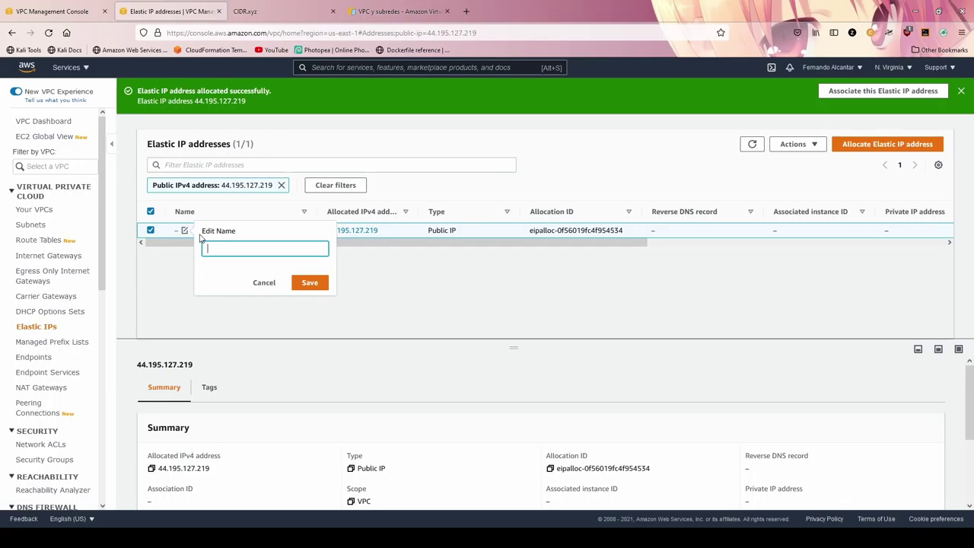
type("EIP-NatGateway")
left_click(309, 286)
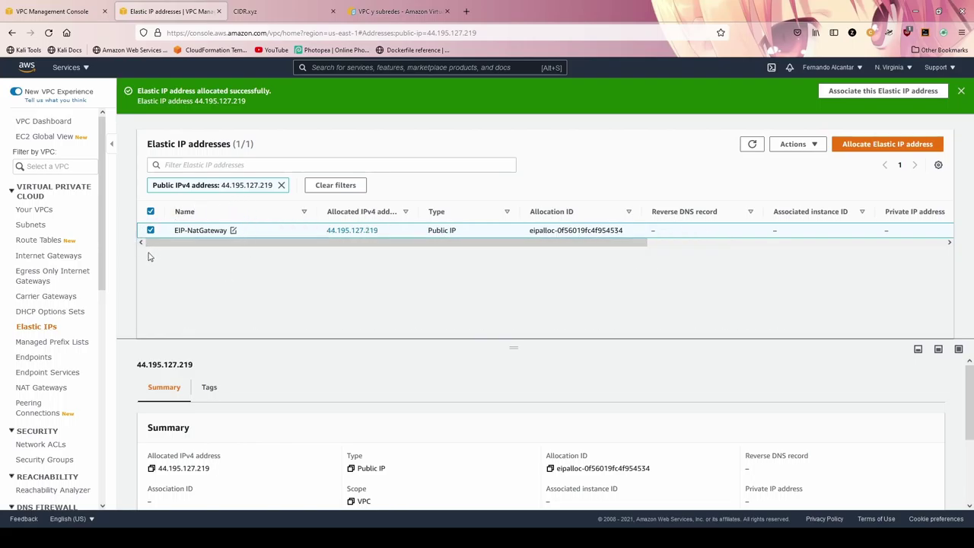
Assign the newly allocated Elastic IP to the NAT gateway in the VPC wizard.
left_click(67, 10)
left_click(151, 317)
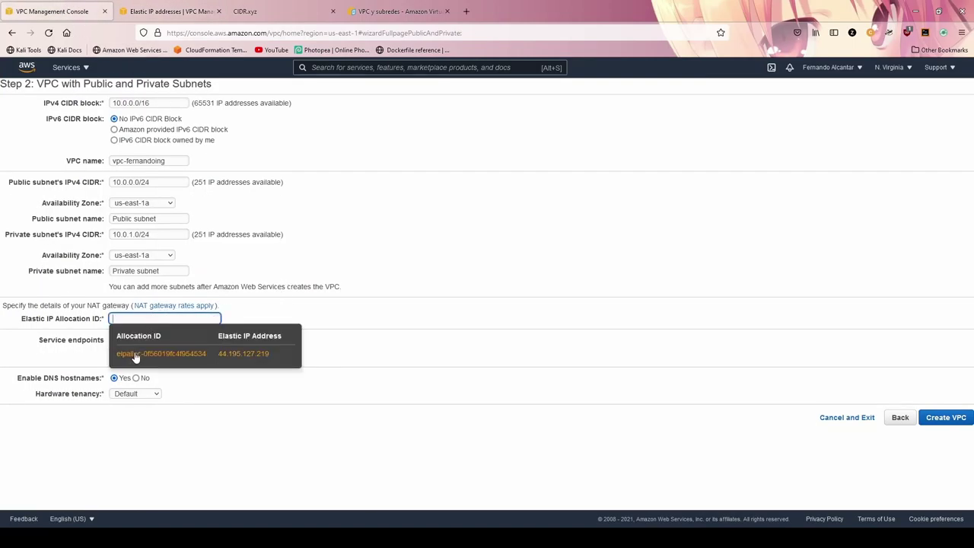
left_click(134, 355)
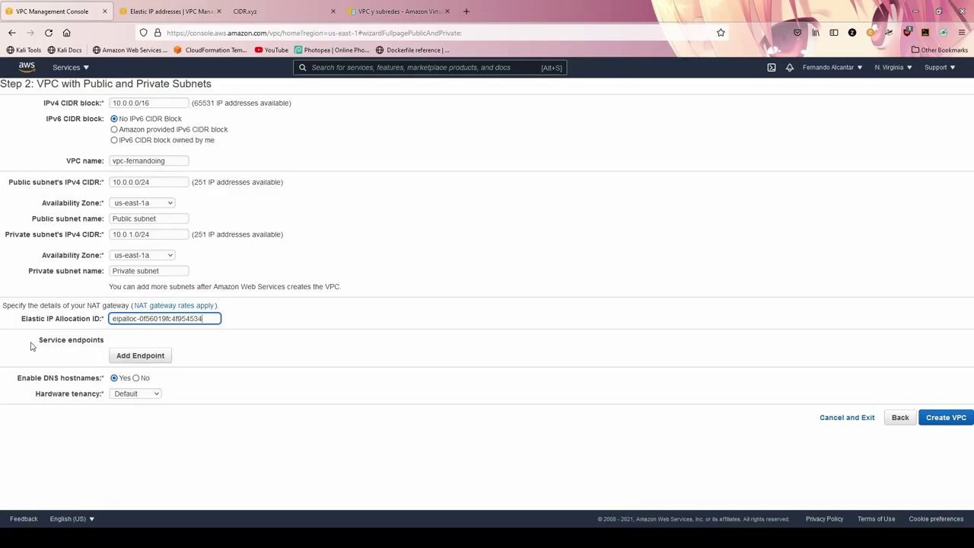
Add a service endpoint in the VPC wizard to review its service, subnet and policy options, and remove it again.
left_click_drag(33, 344, 113, 347)
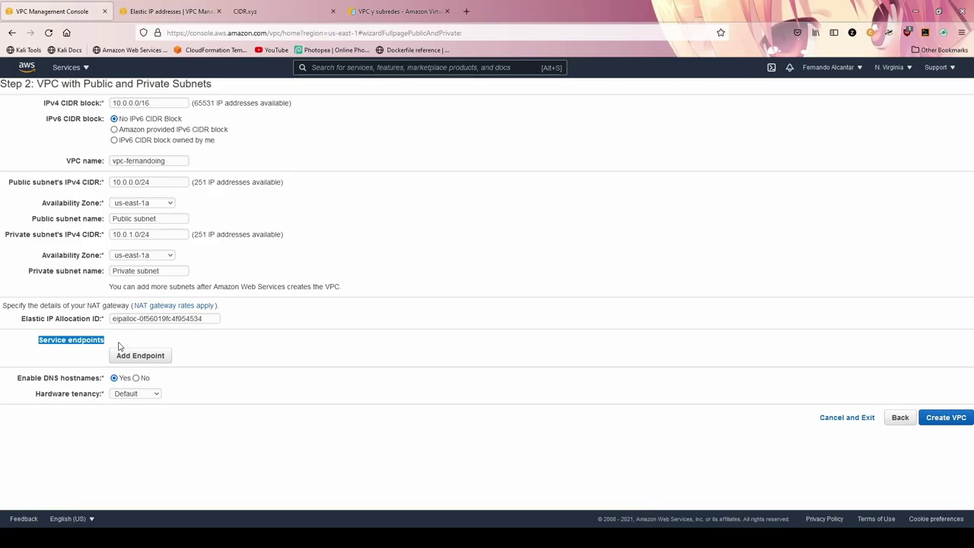
left_click(160, 355)
scroll(553, 349, "down", 1)
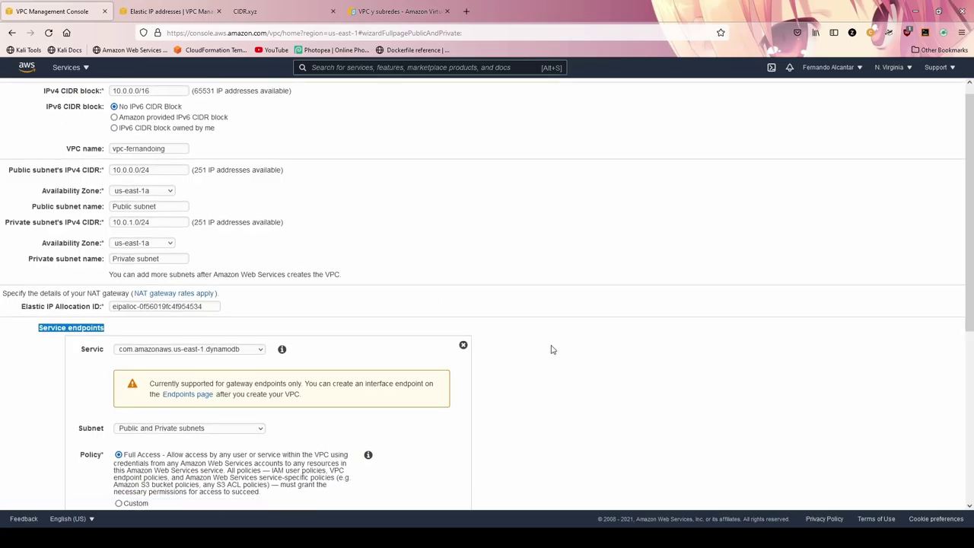
scroll(553, 350, "down", 5)
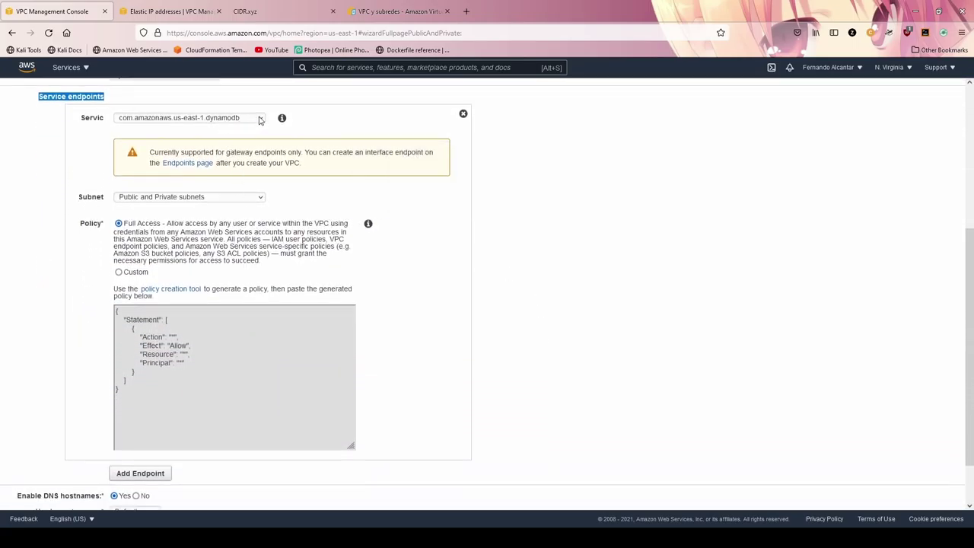
left_click(663, 192)
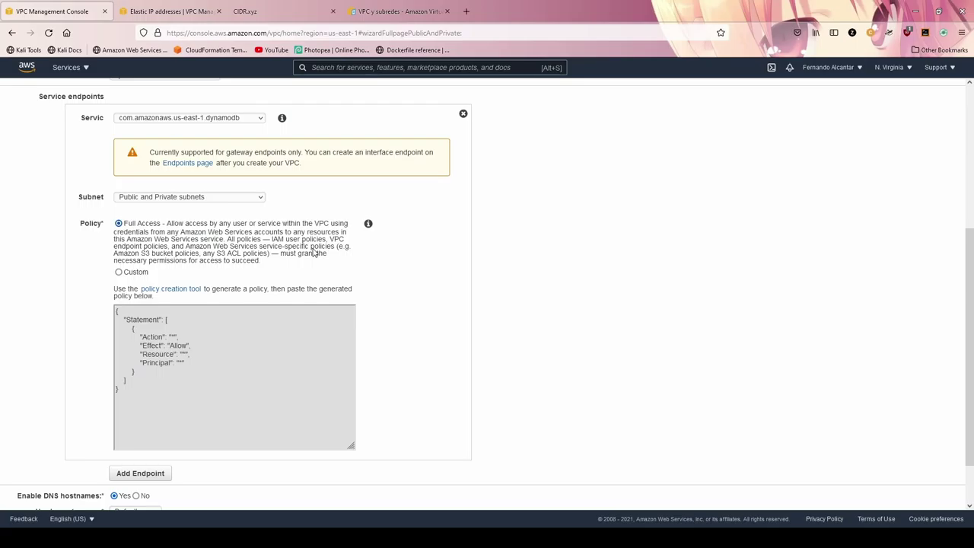
left_click(463, 113)
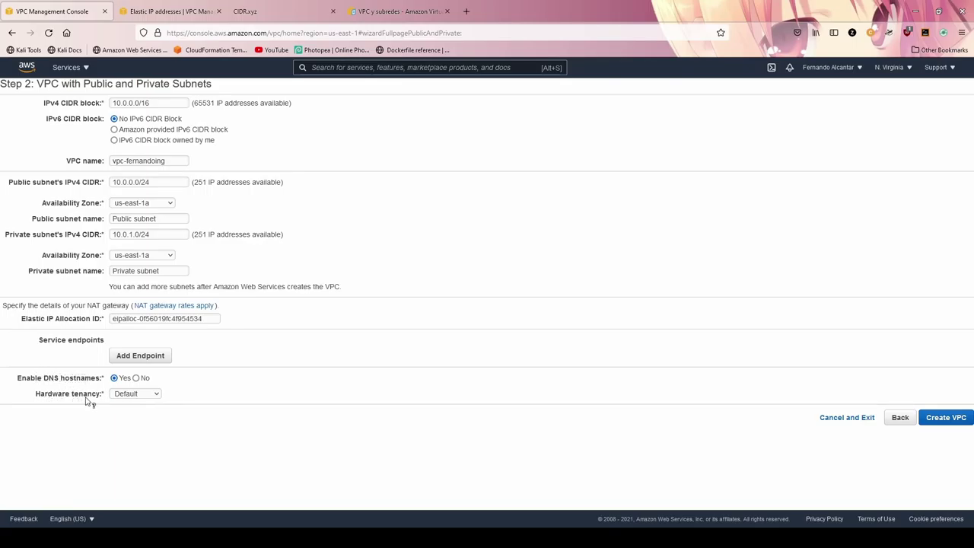
Review the DNS hostnames and hardware tenancy settings and create the VPC with them.
left_click_drag(44, 377, 108, 381)
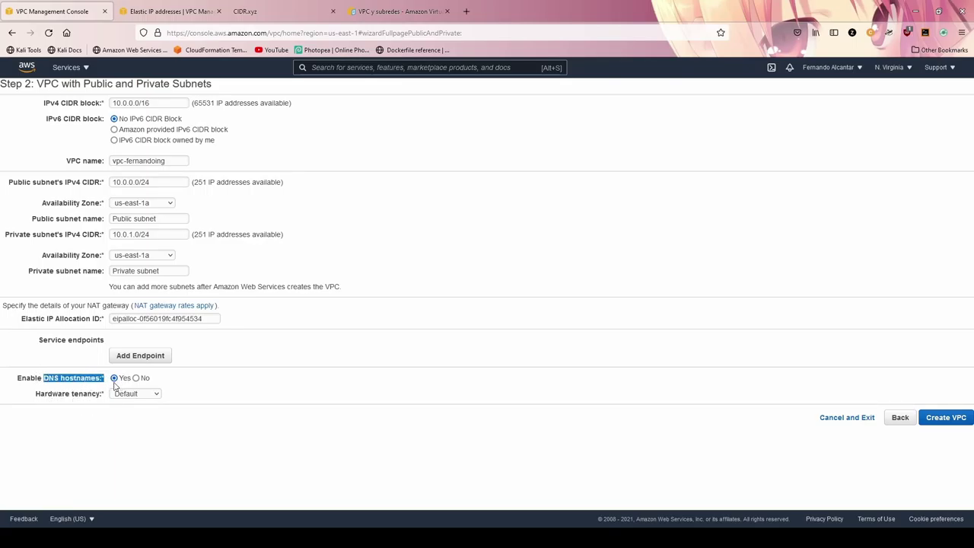
left_click(191, 381)
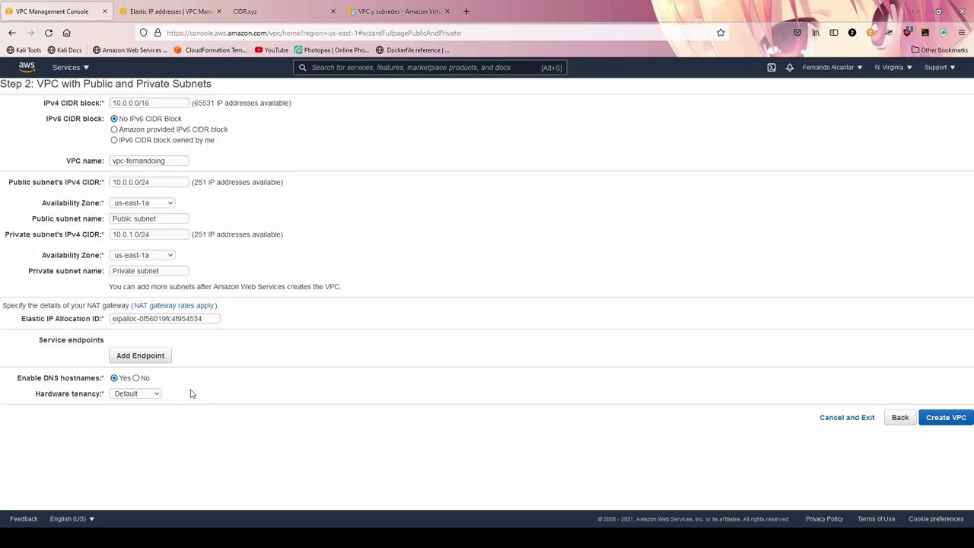
left_click_drag(33, 401, 79, 399)
left_click(148, 411)
left_click(949, 423)
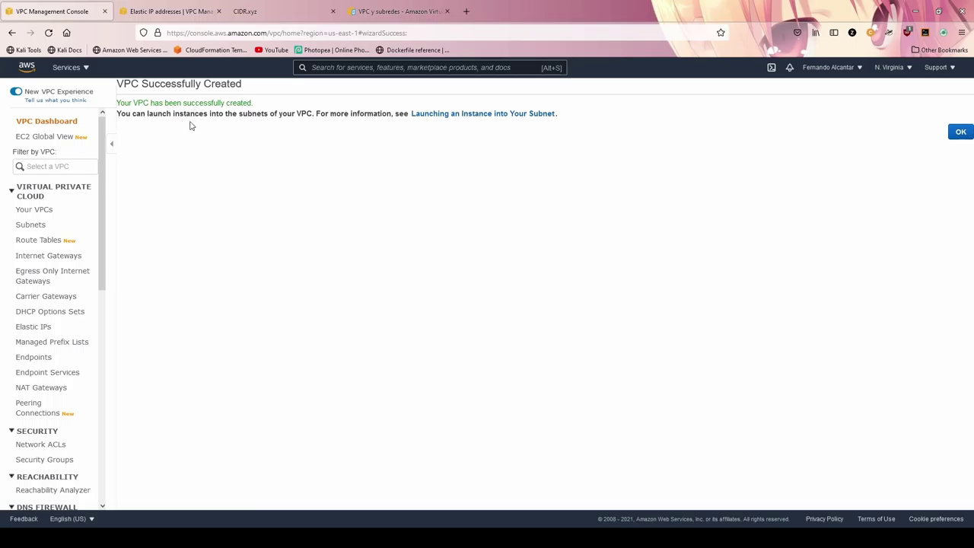
Name the unnamed 172.31.0.0/16 VPC default in the VPC list and deselect it.
left_click(42, 213)
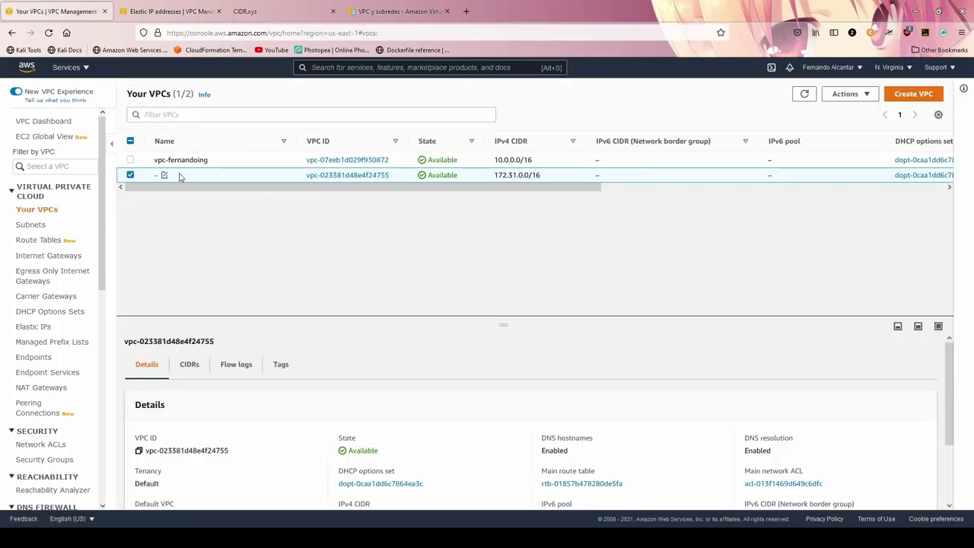
left_click(163, 176)
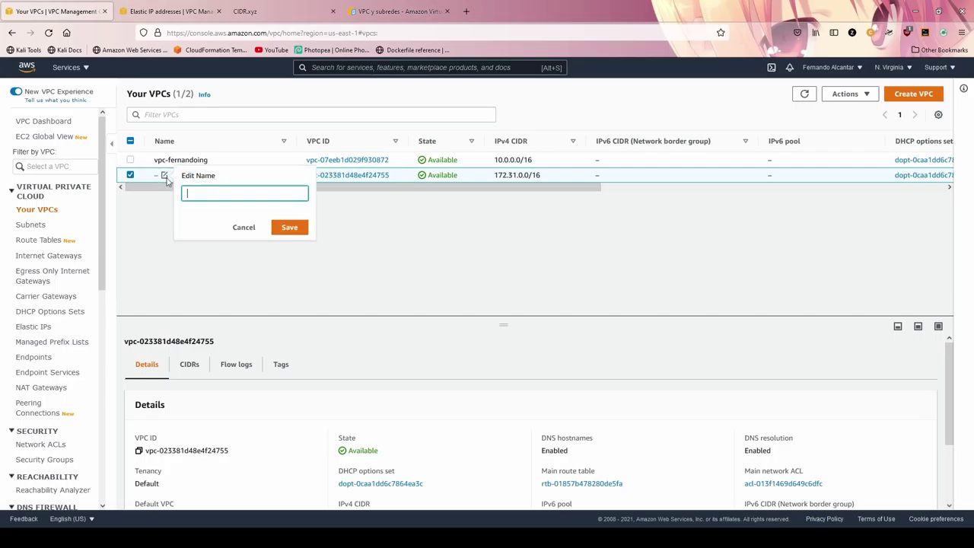
type("default")
key("Return")
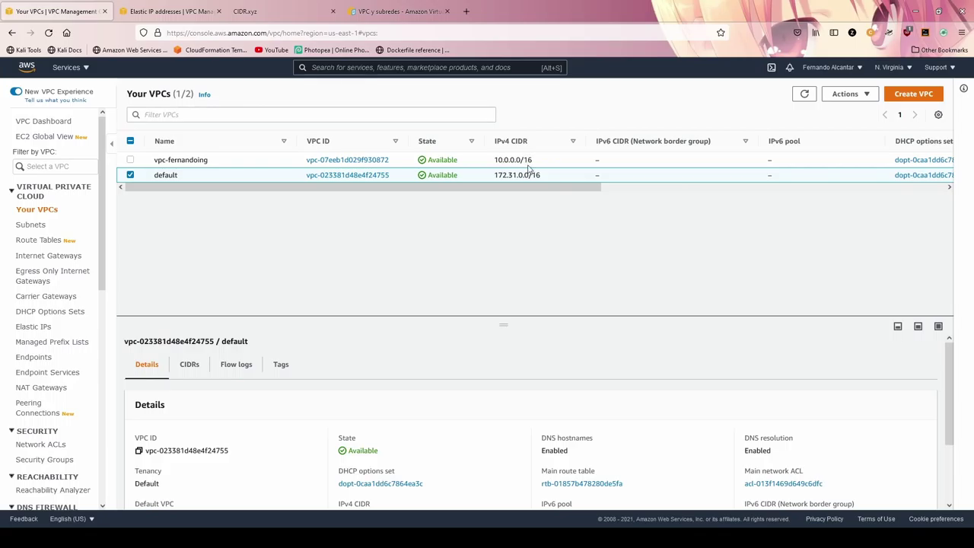
key("alt+s")
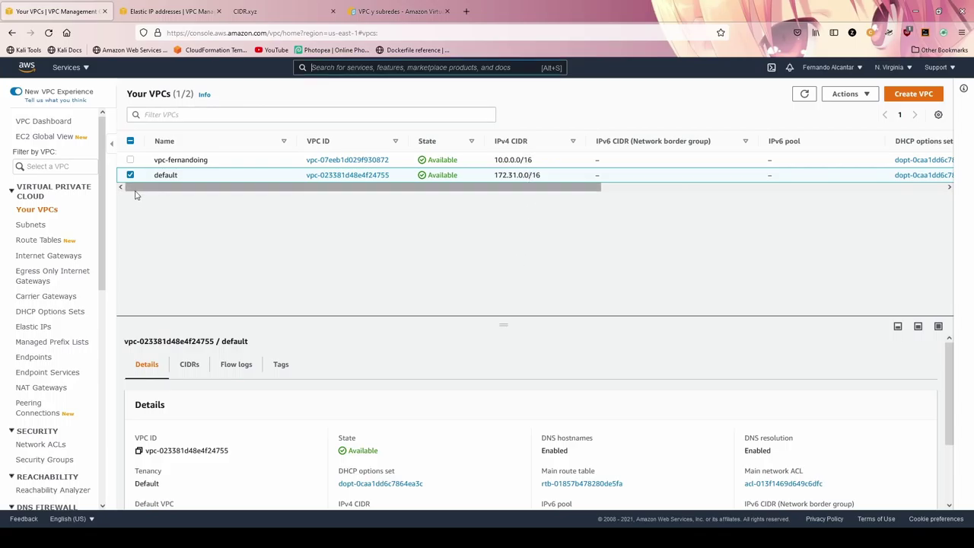
left_click(131, 176)
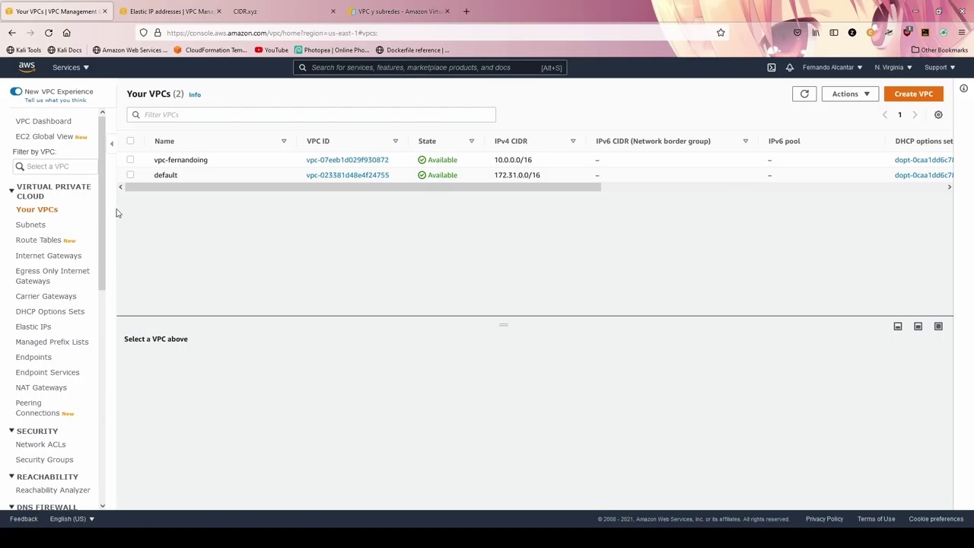
Select the vpc-fernandoing VPC and filter the console's resources by it.
left_click(131, 160)
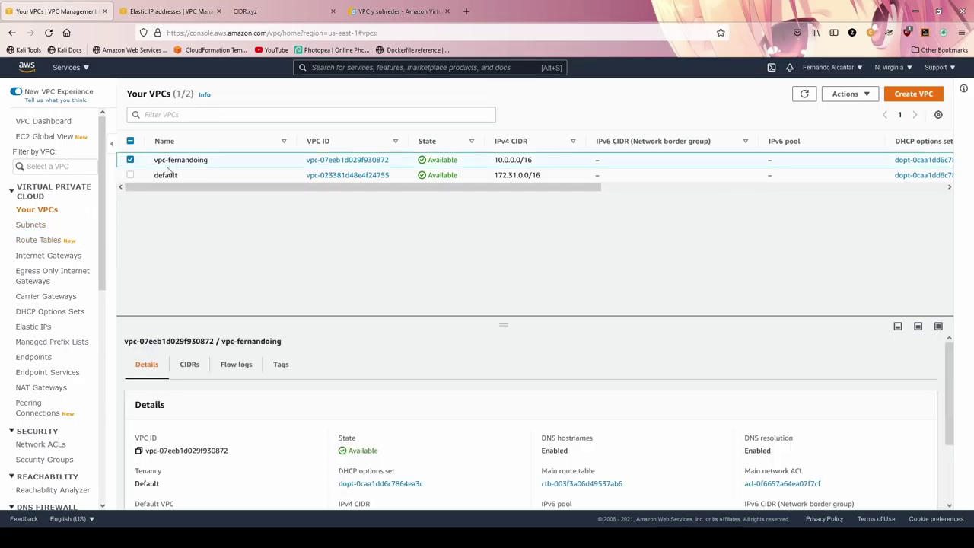
left_click(38, 166)
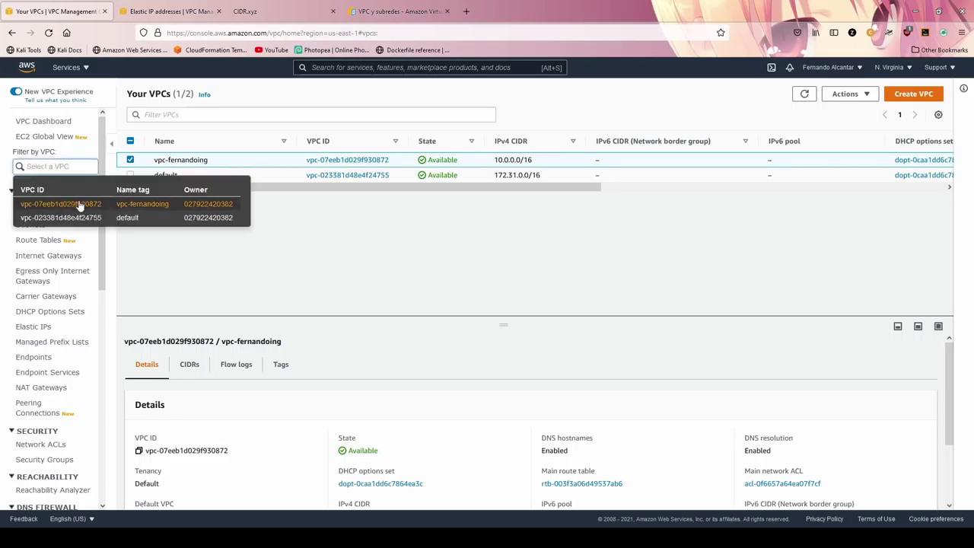
left_click(100, 206)
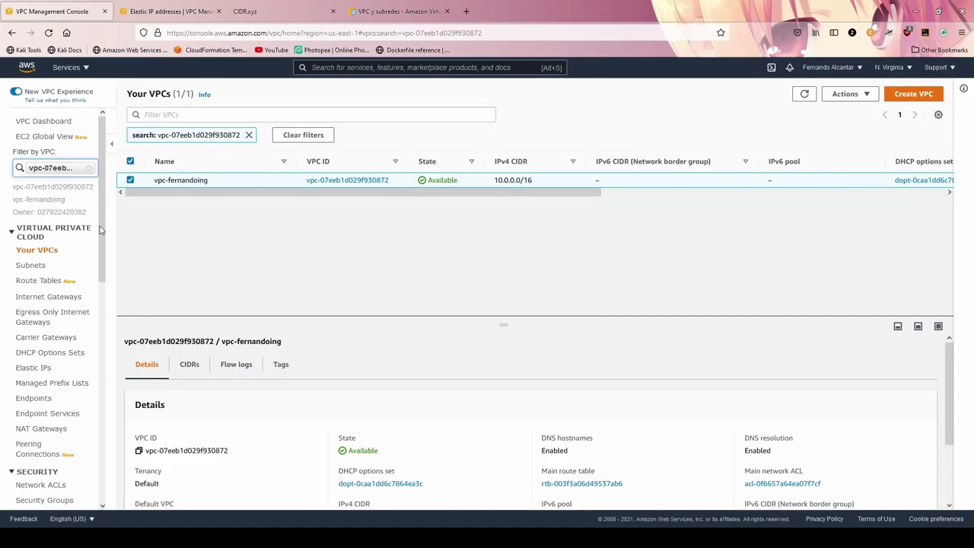
Review the subnets, route tables, internet gateway and NAT gateway that belong to the filtered VPC.
left_click(38, 267)
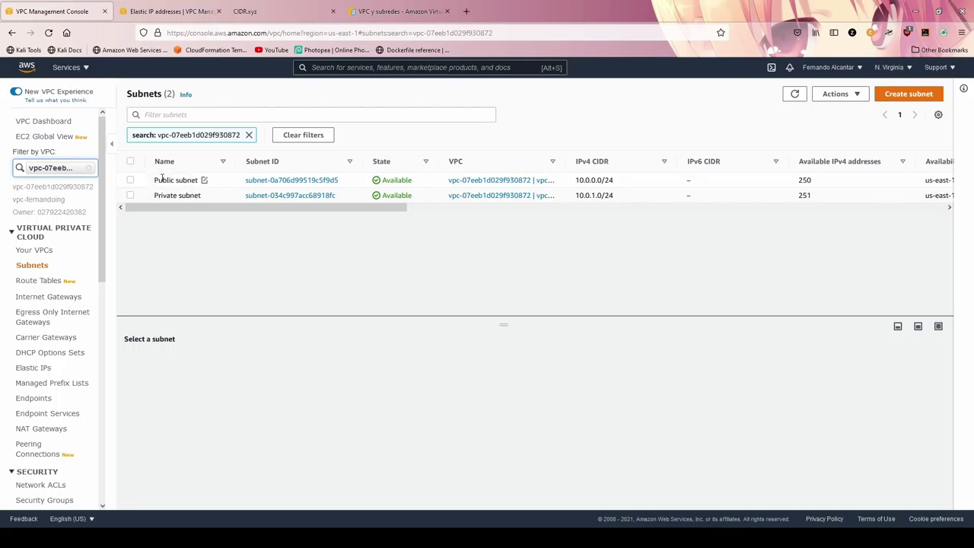
left_click(42, 280)
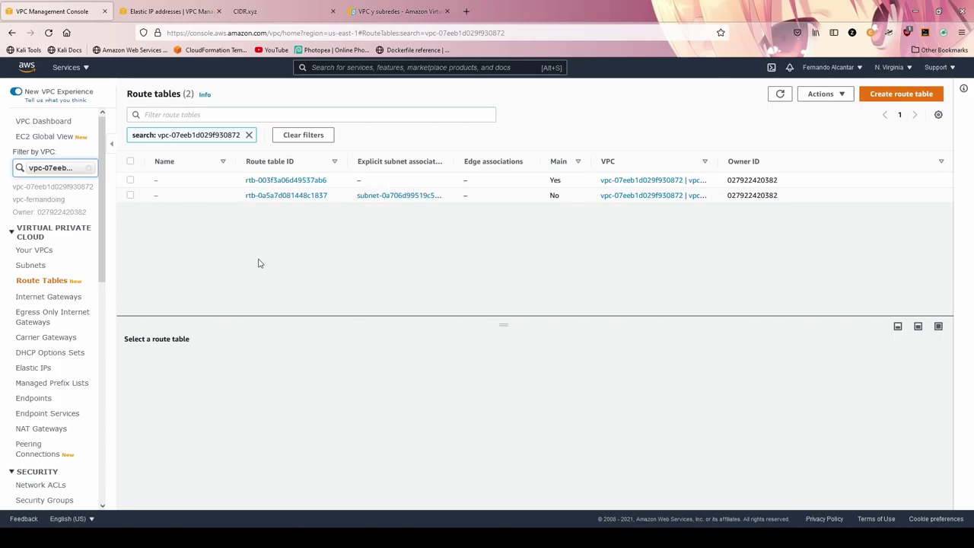
left_click(56, 298)
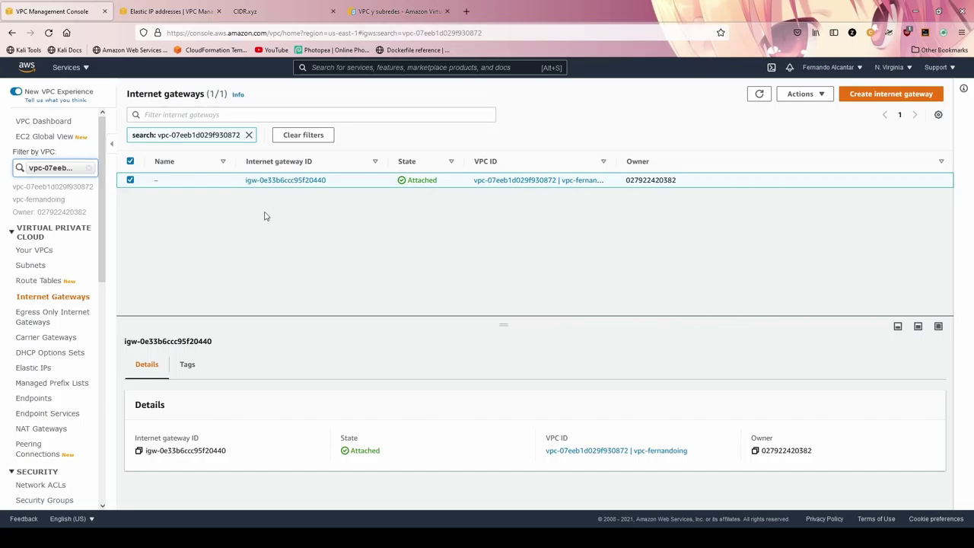
left_click(41, 429)
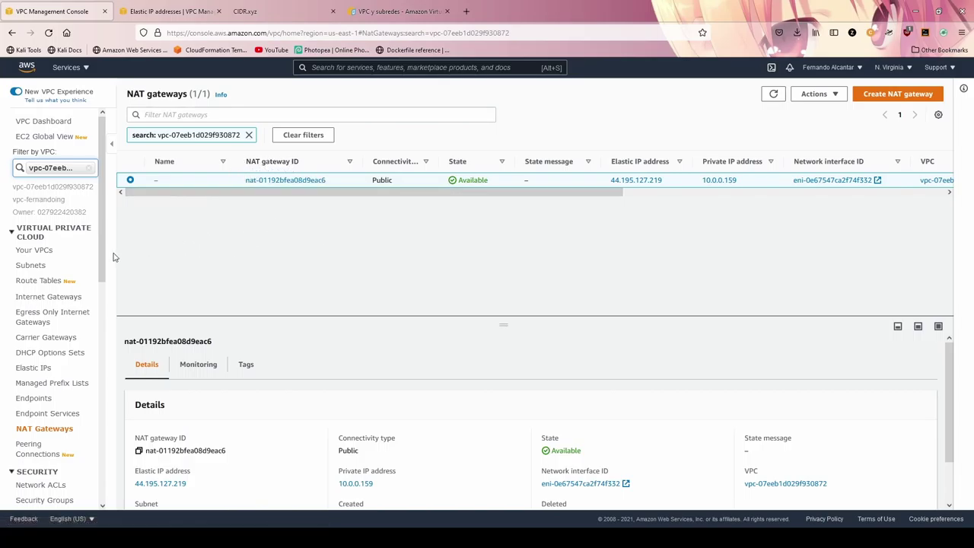
Try to delete the vpc-fernandoing VPC and review its dependent resources before closing the deletion dialog.
left_click(37, 253)
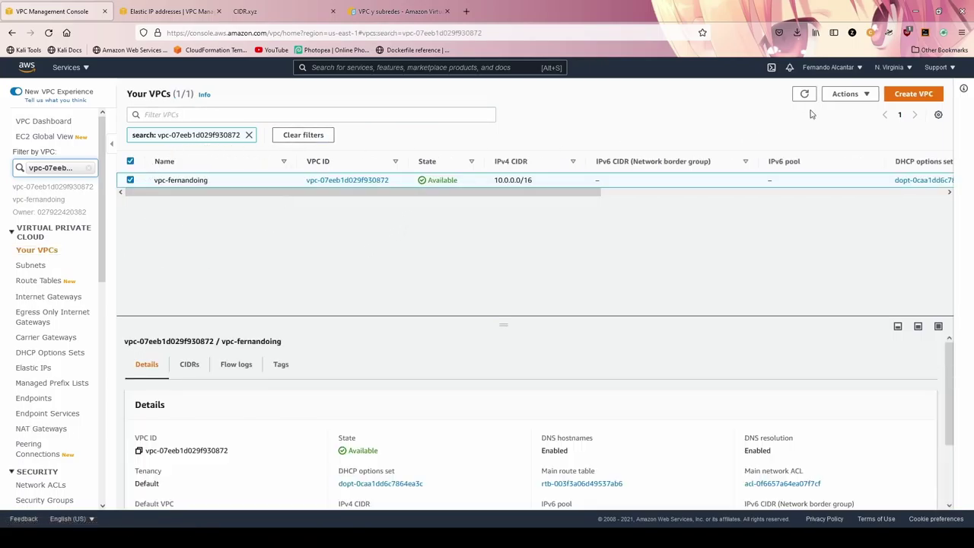
left_click(860, 95)
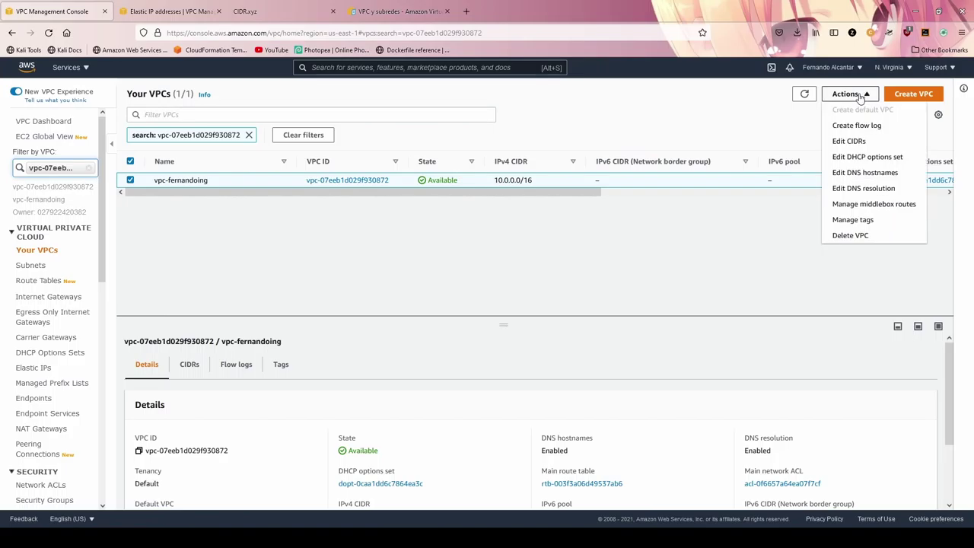
left_click(855, 236)
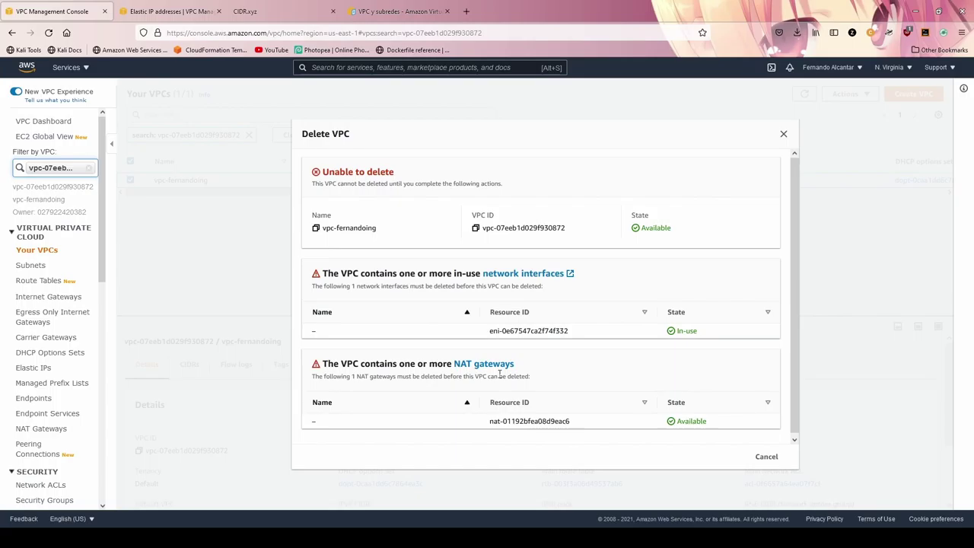
left_click(766, 457)
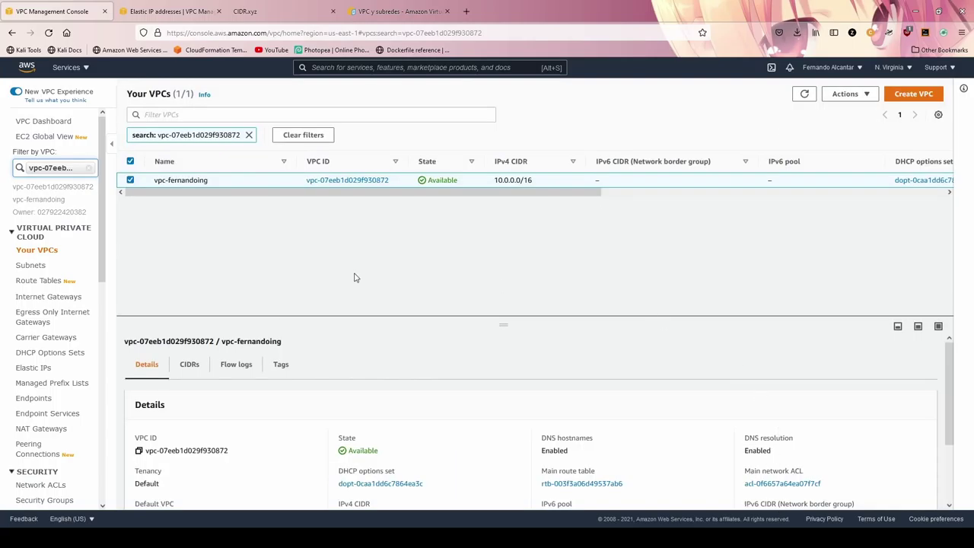
Delete the filtered VPC's NAT gateway, confirming with "delete", and refresh the NAT gateway list to check its state.
left_click(42, 428)
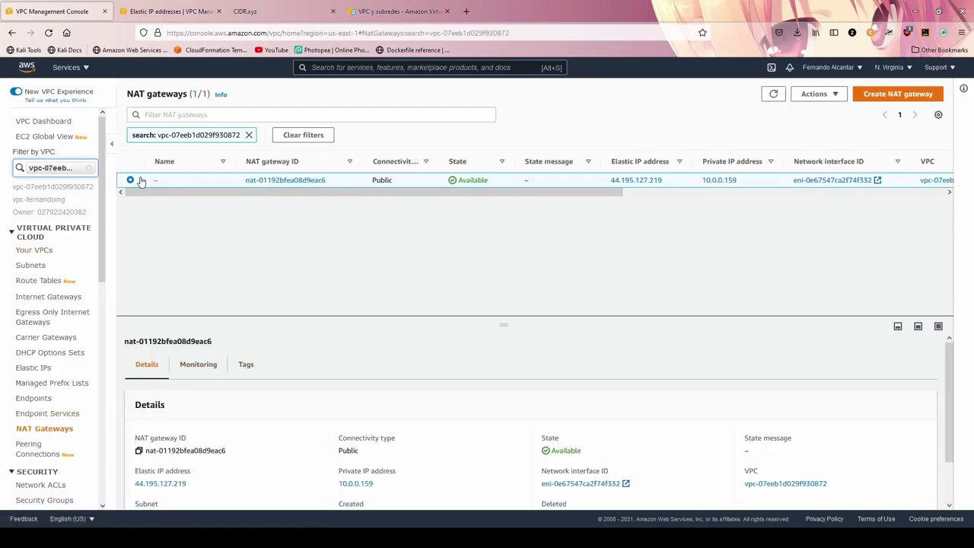
left_click(830, 99)
left_click(828, 142)
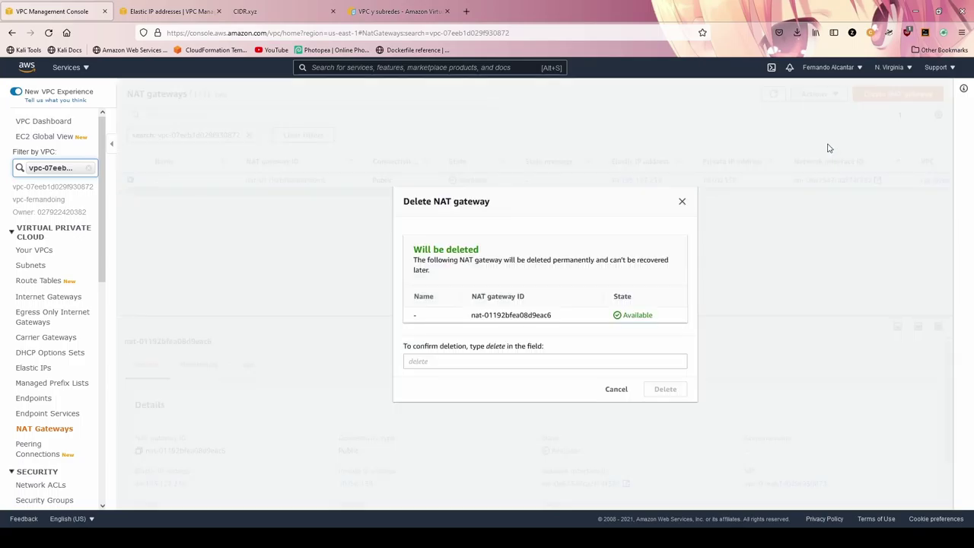
left_click(439, 361)
type("de")
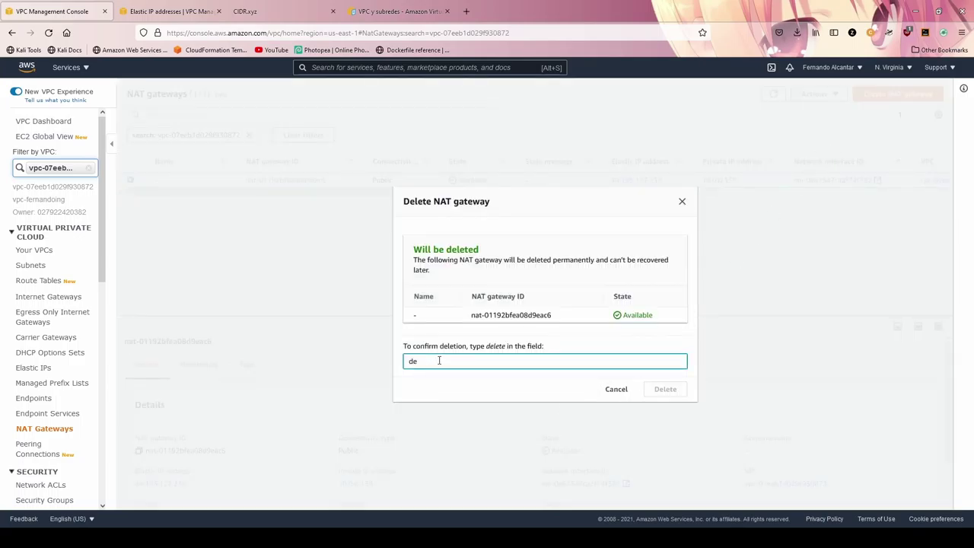
type("lete")
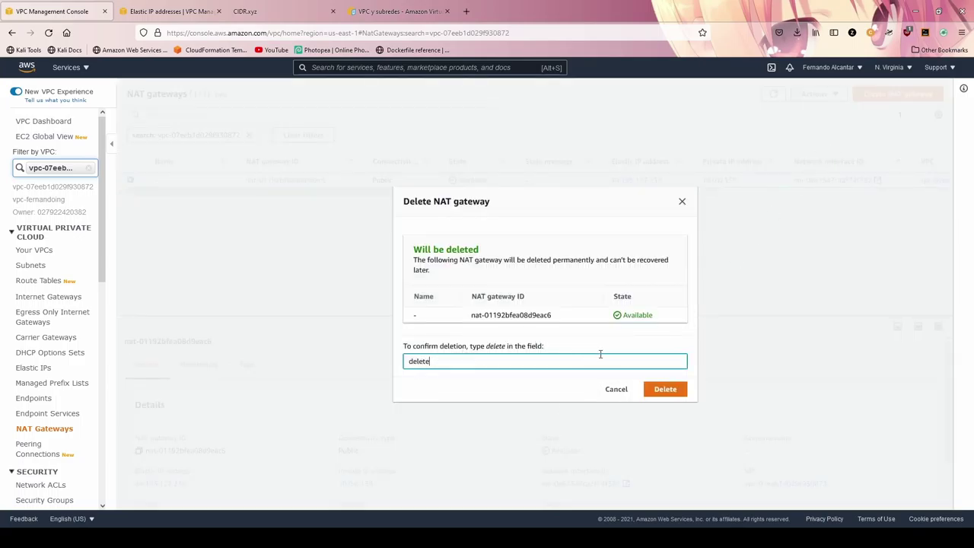
left_click(667, 394)
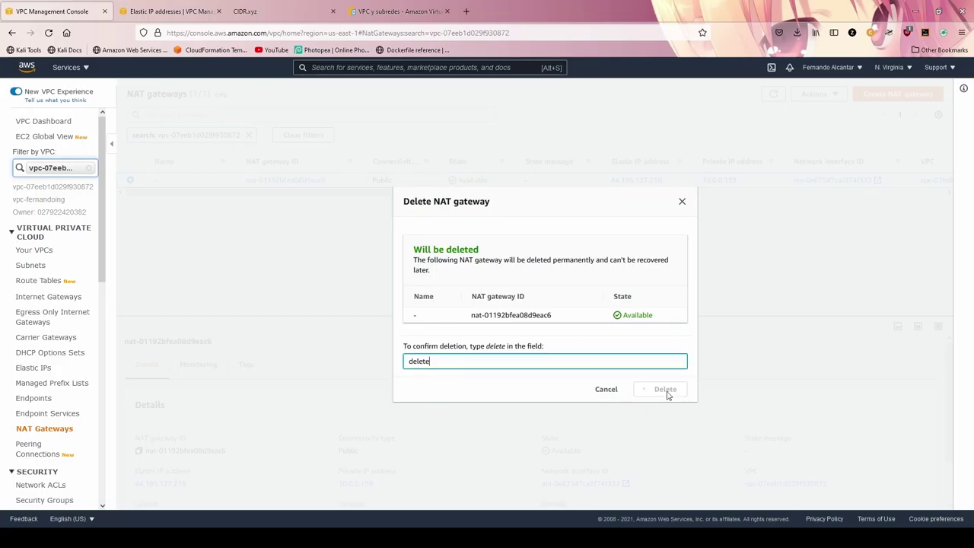
left_click(207, 187)
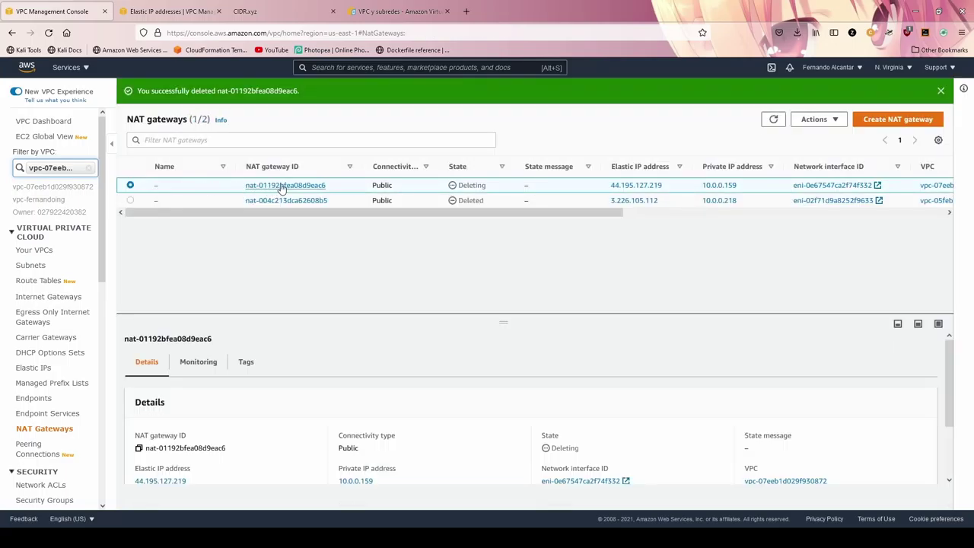
left_click_drag(497, 189, 431, 194)
left_click(773, 120)
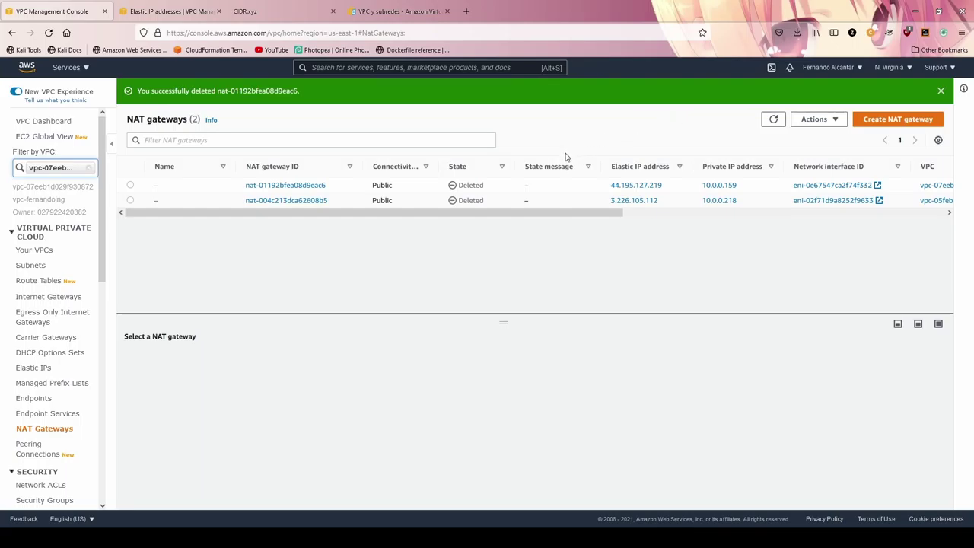
left_click(472, 185)
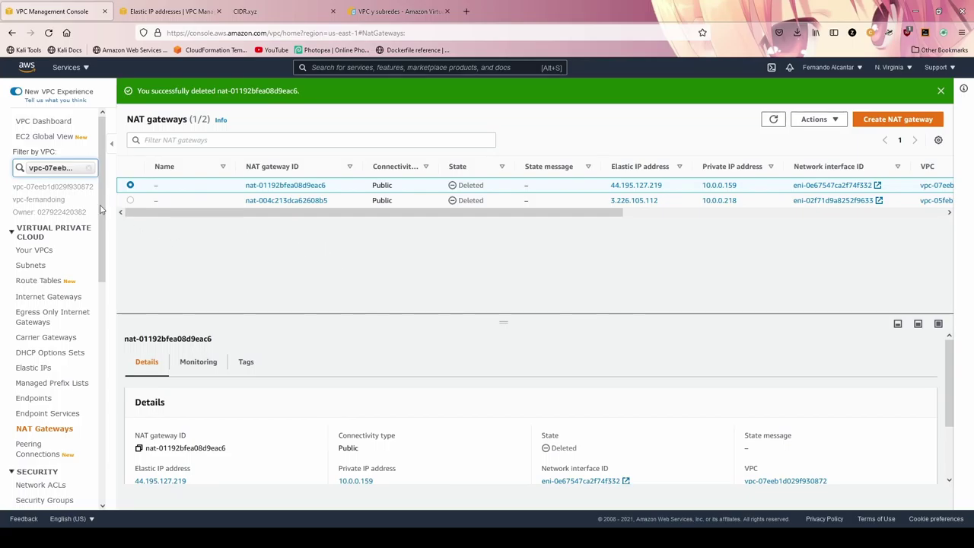
Delete the vpc-fernandoing VPC with its dependent resources, confirming with "delete", and clear the console's VPC filter.
left_click(32, 249)
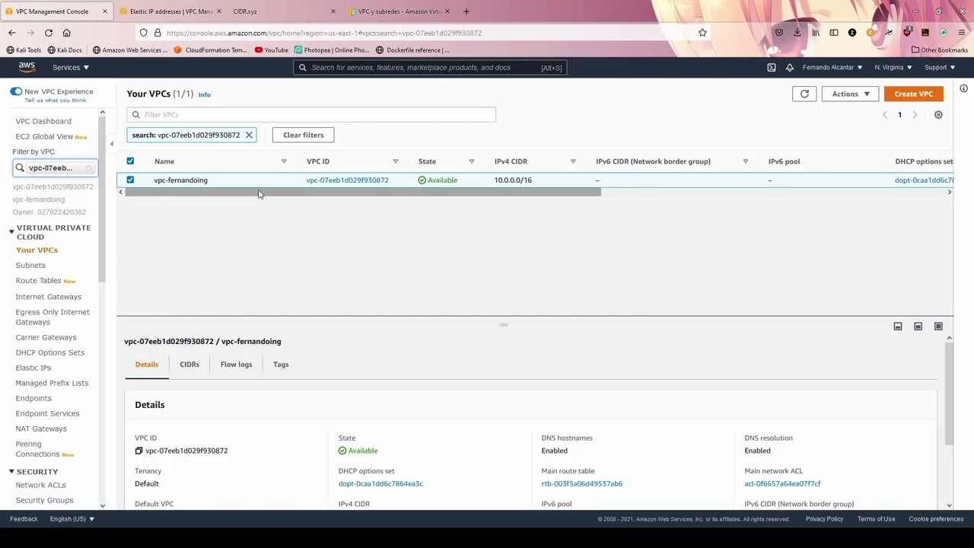
left_click(846, 94)
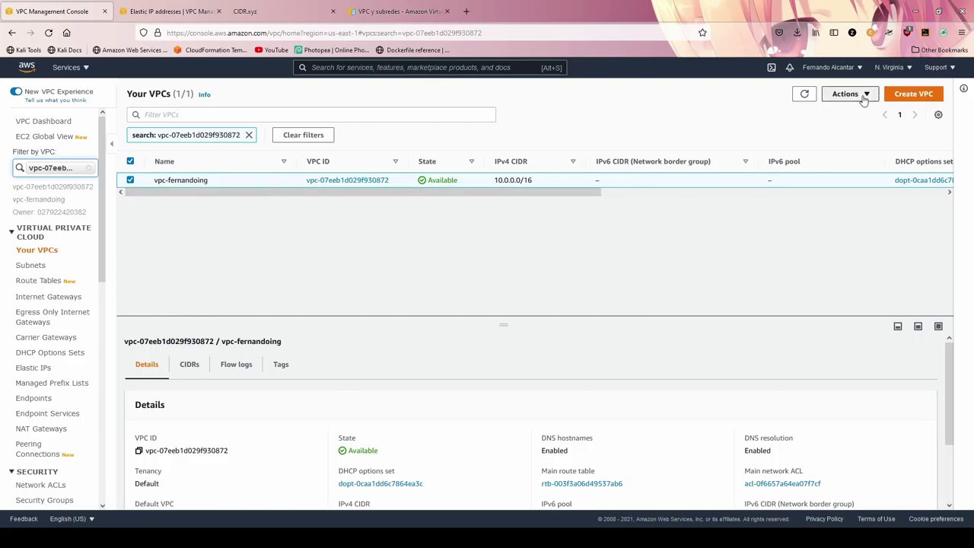
left_click(848, 235)
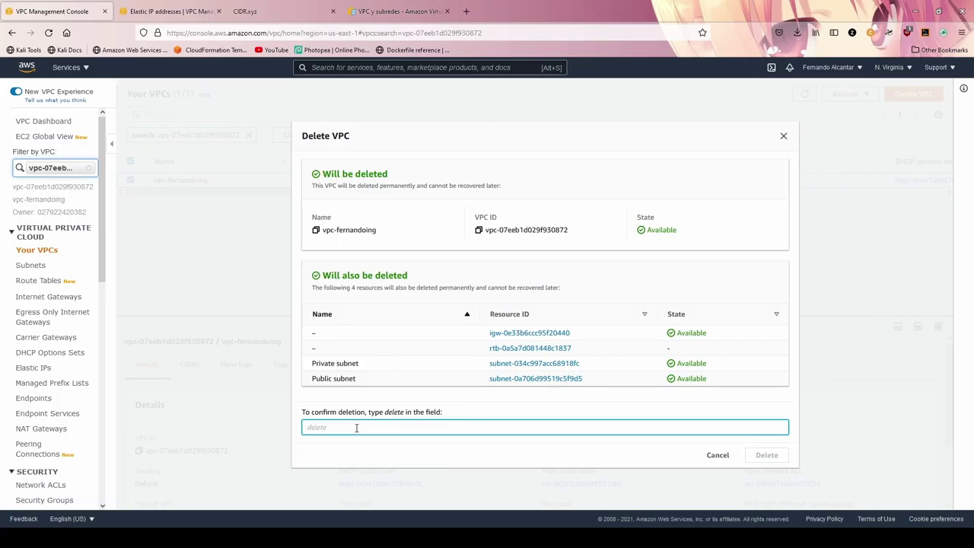
type("delete")
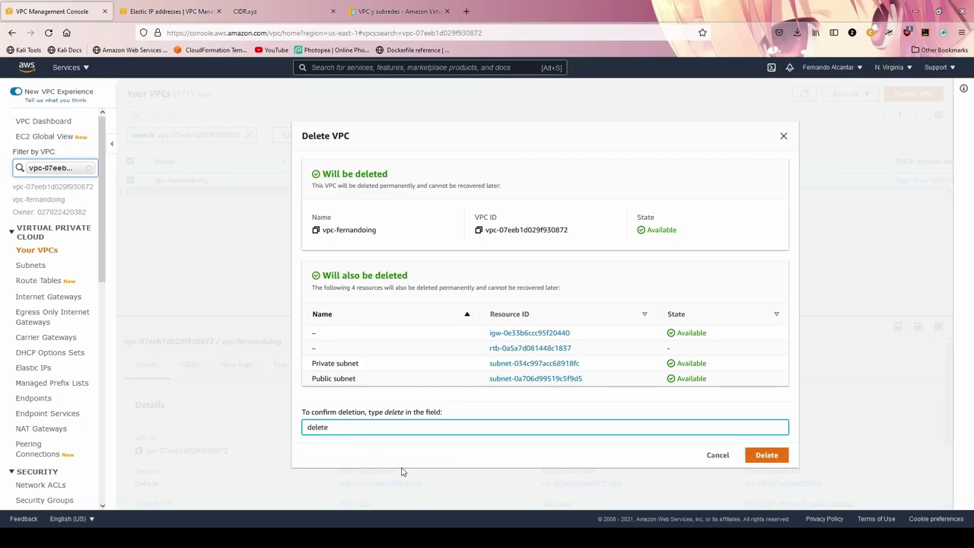
left_click(769, 454)
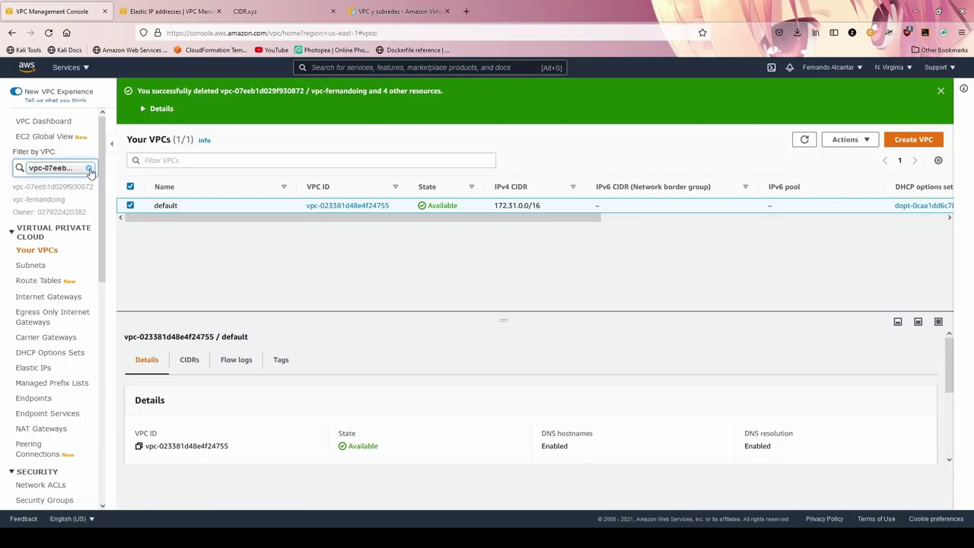
left_click(89, 169)
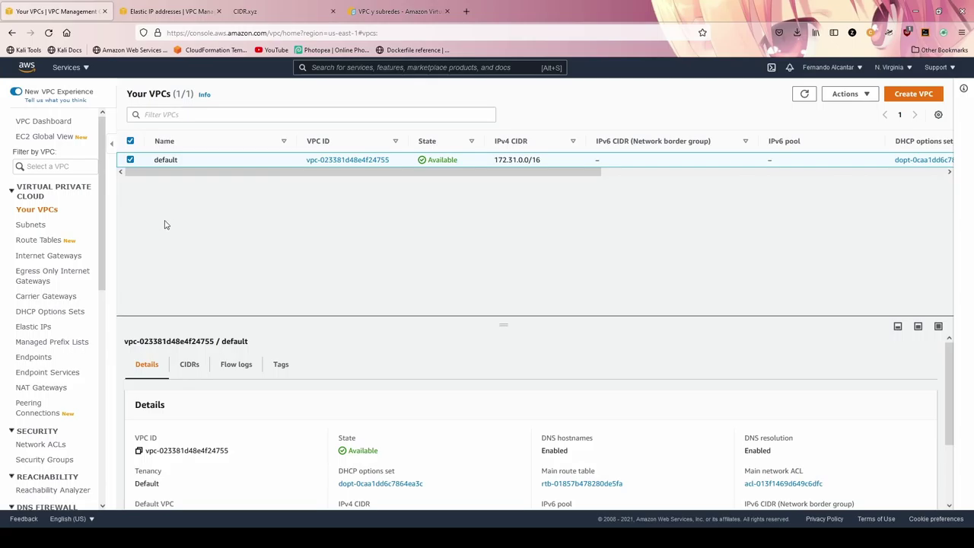
Release the EIP-NatGateway Elastic IP address from the account.
left_click(38, 327)
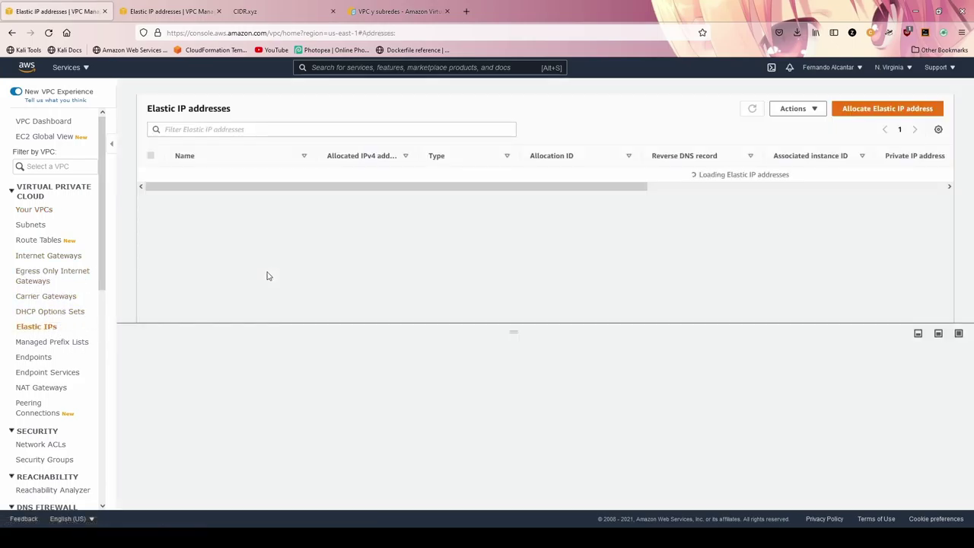
left_click(811, 109)
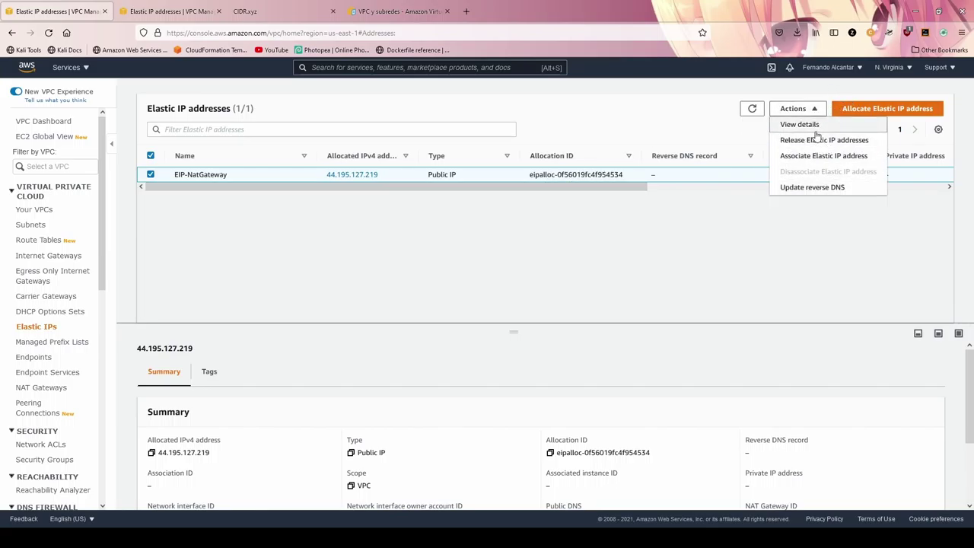
left_click(812, 140)
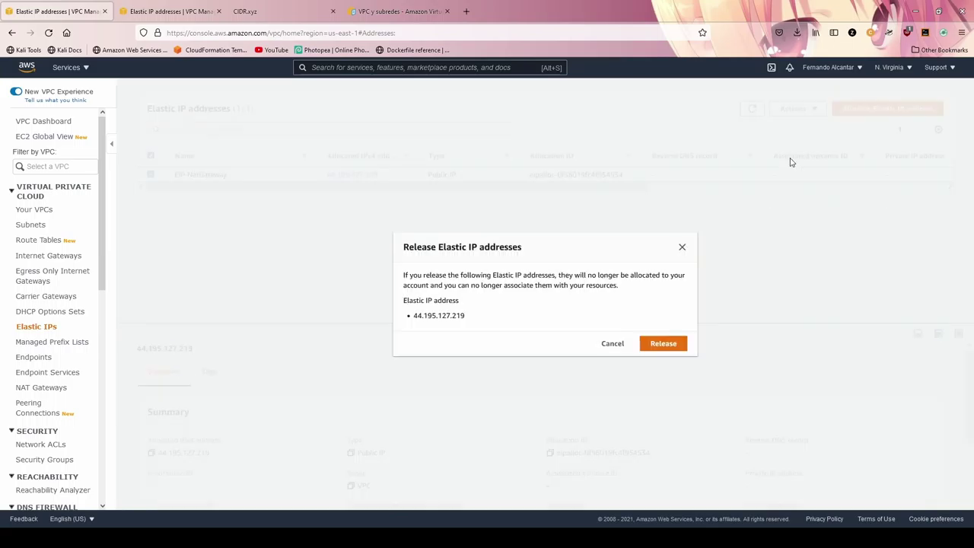
left_click(669, 346)
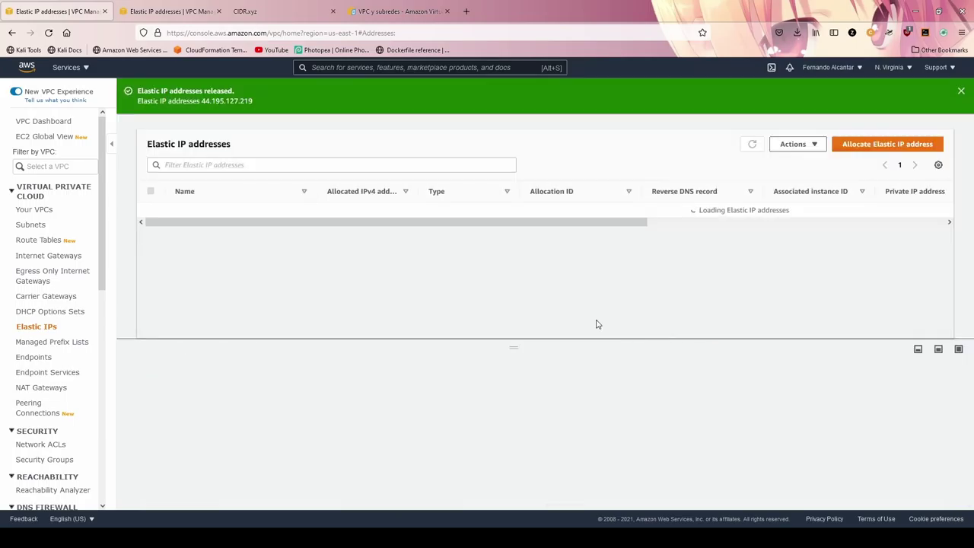